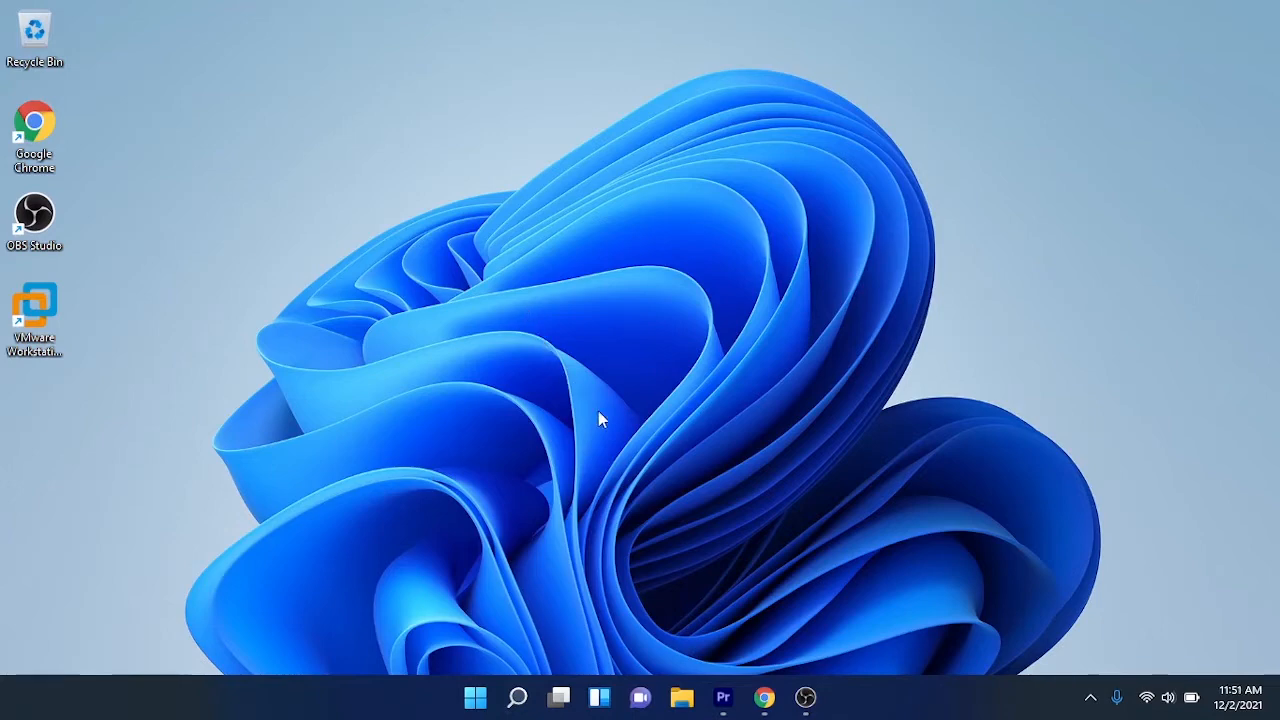
# In Chrome, search Google for "open vpn client" and download OpenVPN Connect v3 from the OpenVPN Client Connect For Windows page.
pyautogui.click(765, 698)
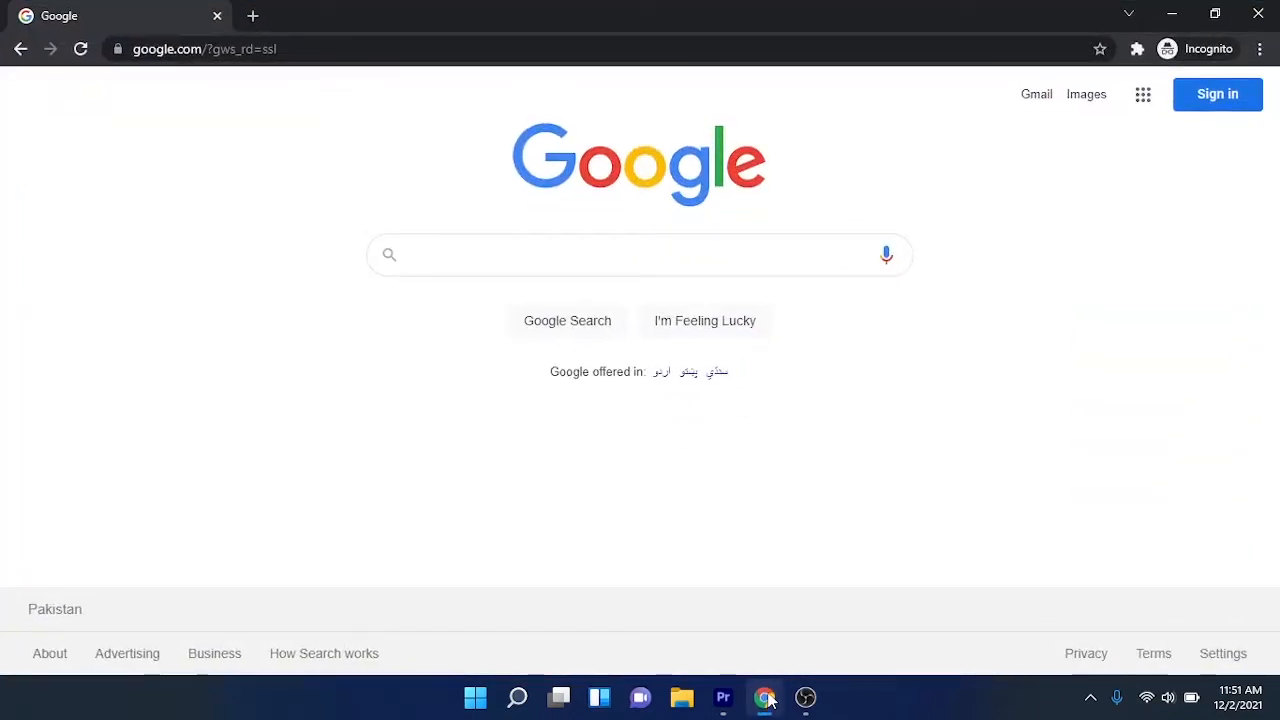
pyautogui.write('open vpn clie')
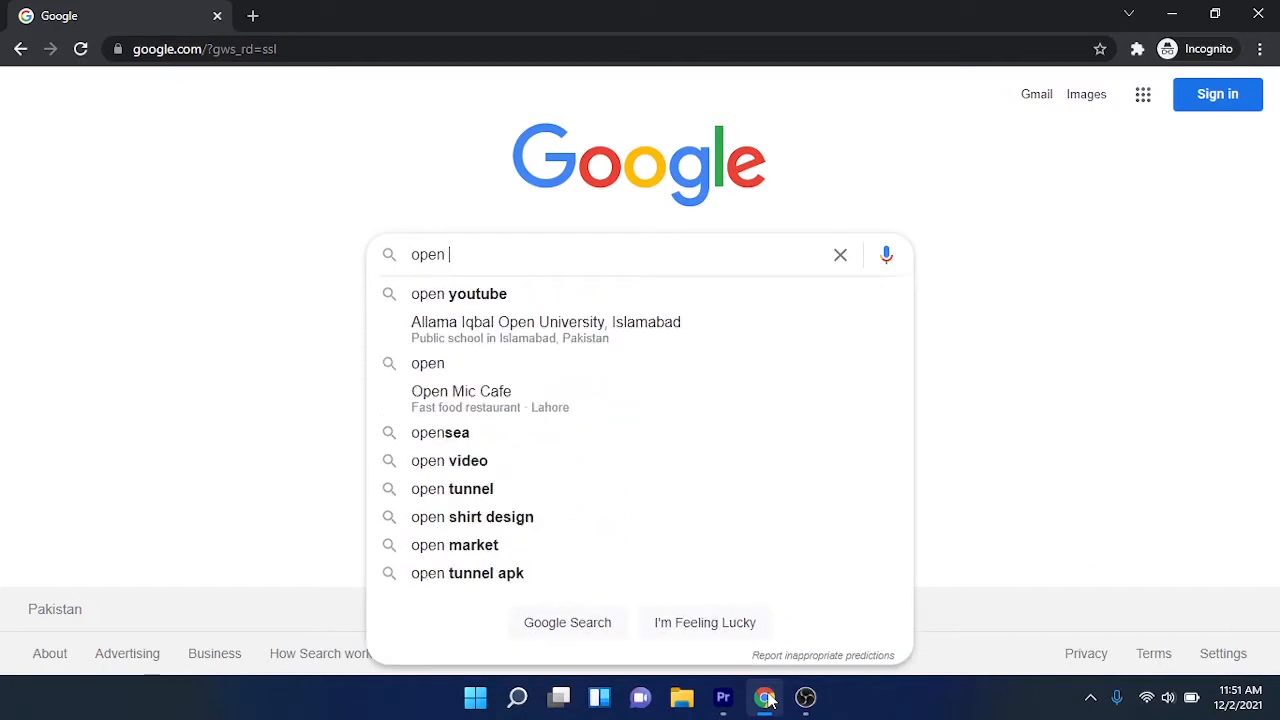
pyautogui.write('nt')
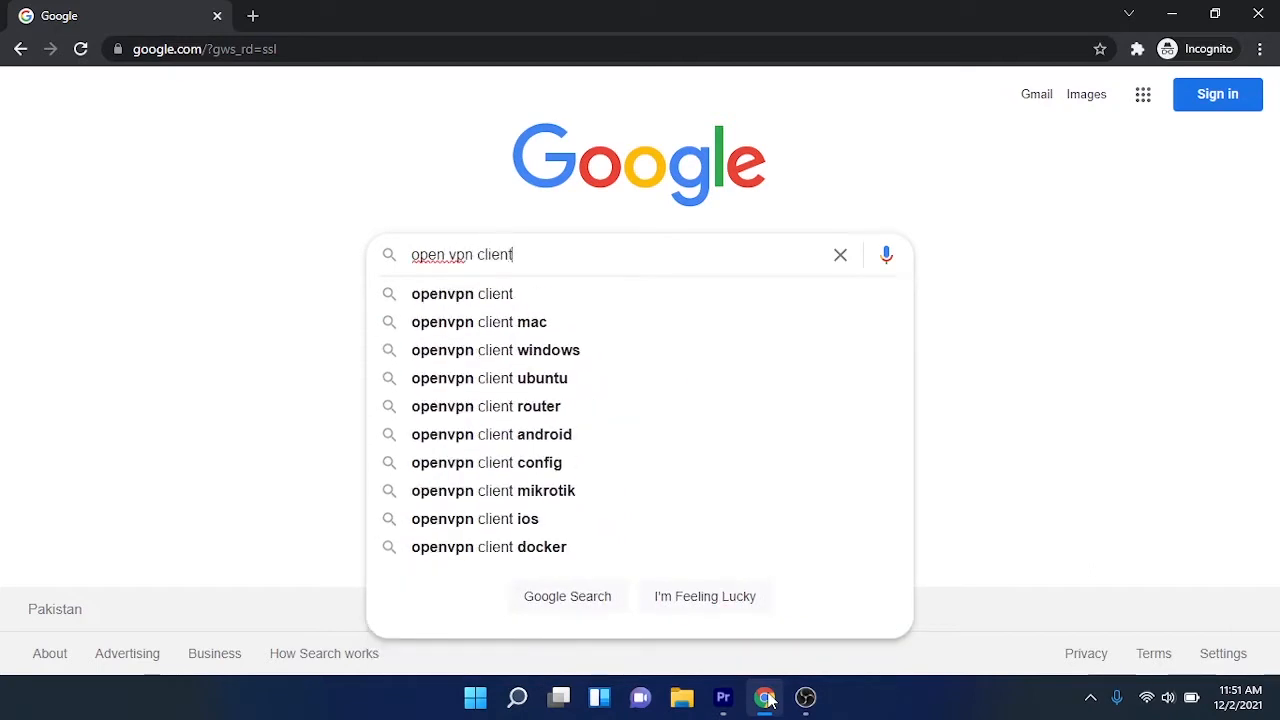
pyautogui.press('Return')
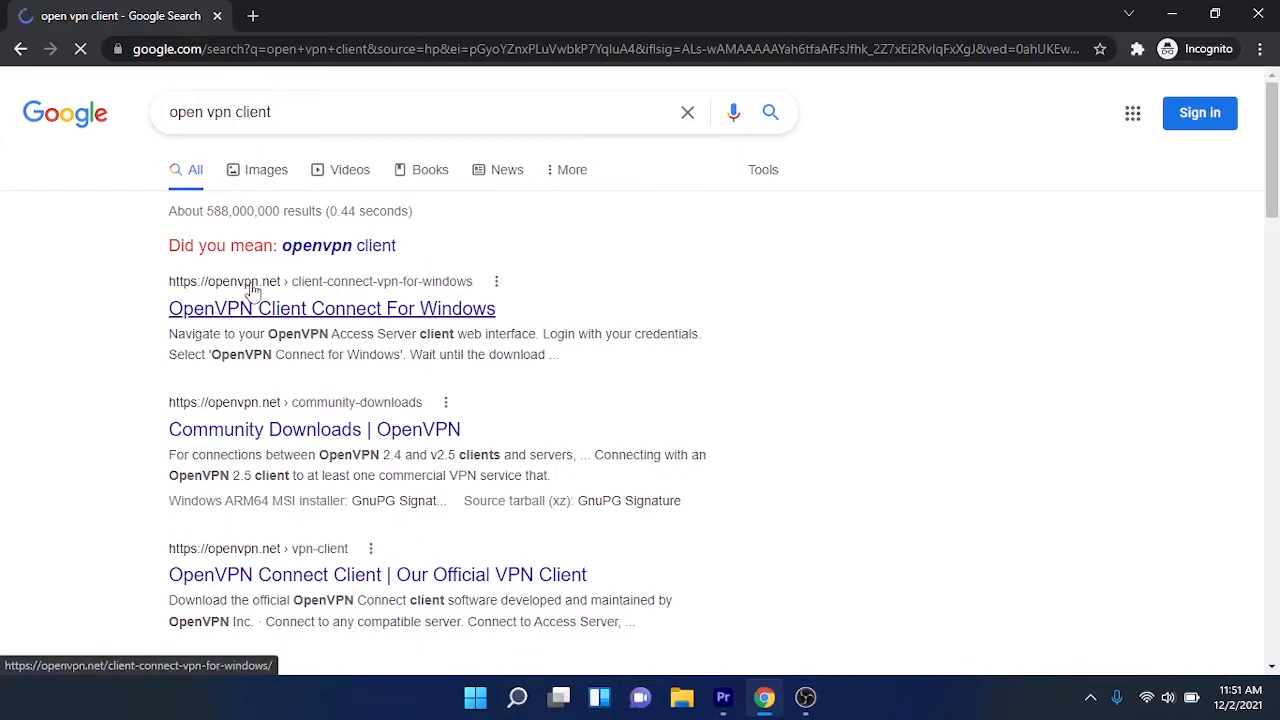
pyautogui.click(350, 316)
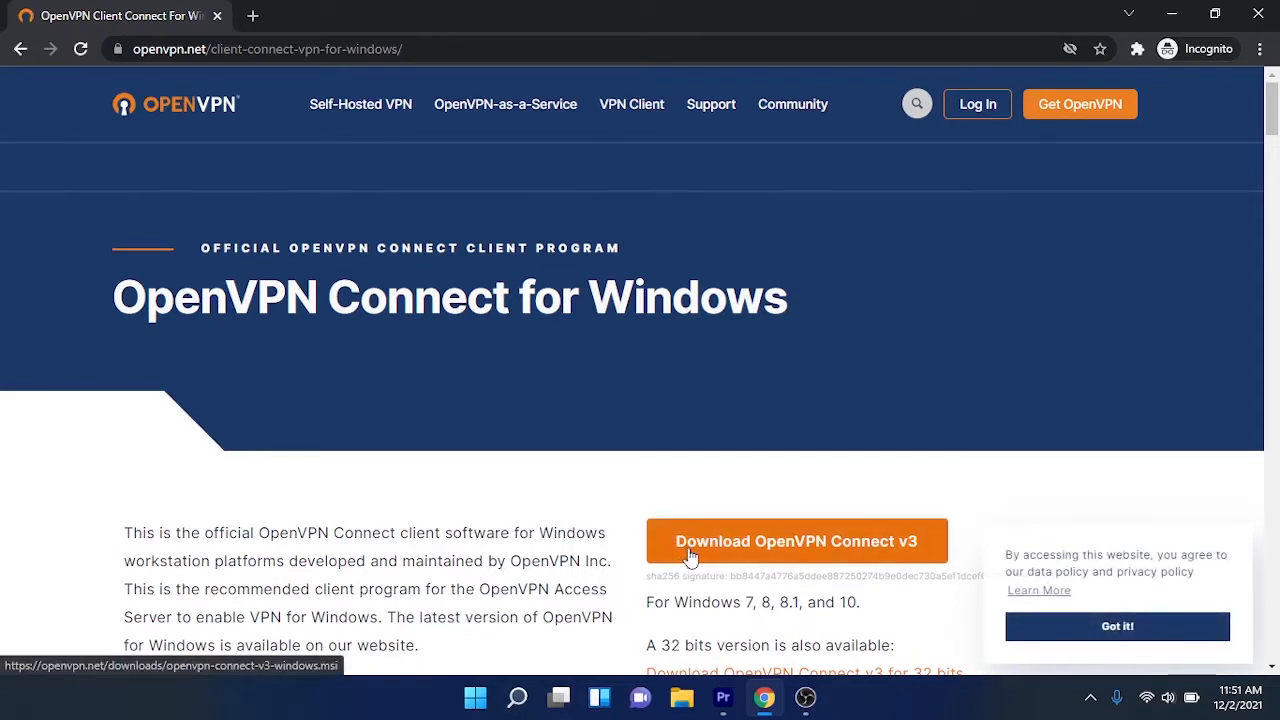
pyautogui.click(884, 550)
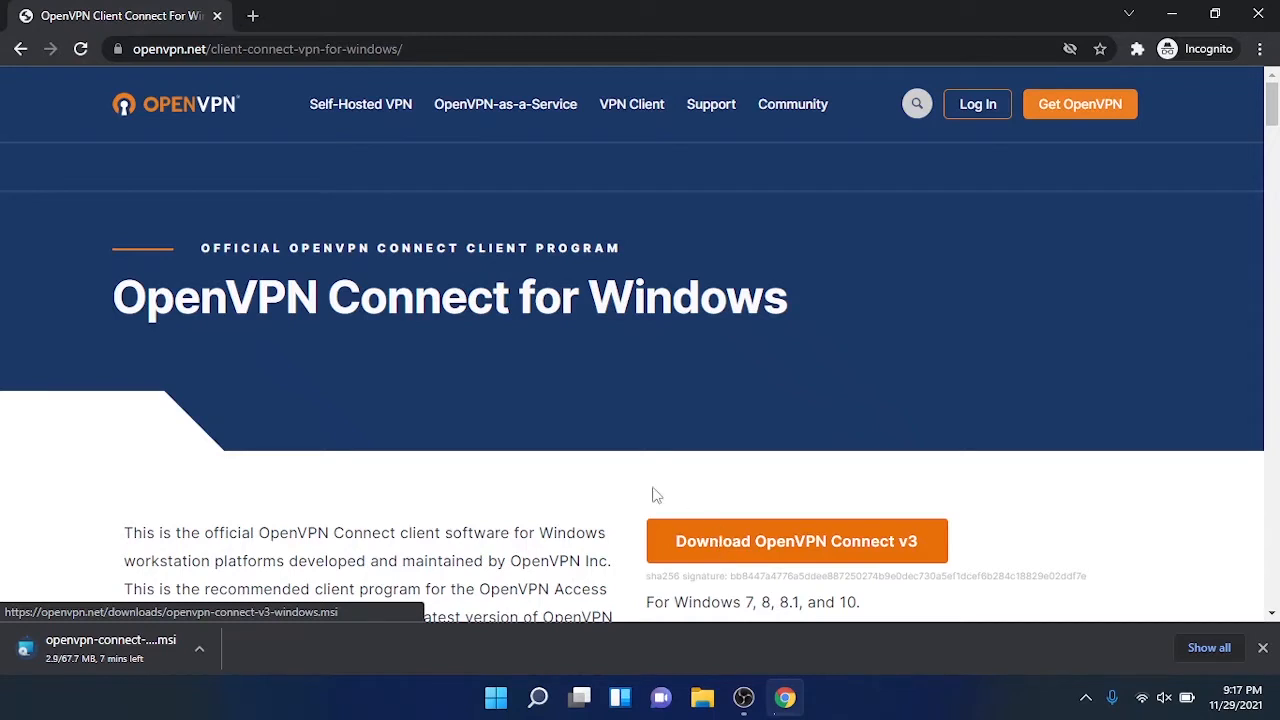
# Search the web for "vpn book" and download the US1 OpenVPN Certificate Bundle from VPNBook's Free VPN accounts page.
pyautogui.click(196, 49)
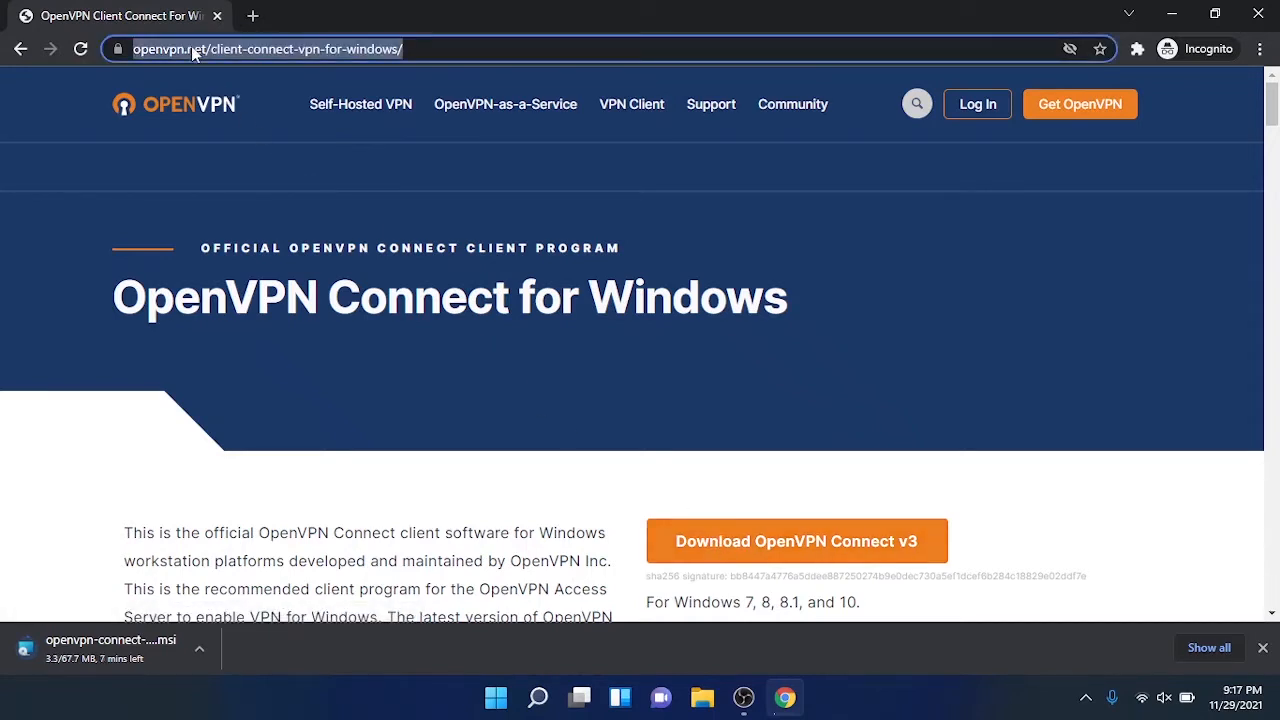
pyautogui.write('vpn')
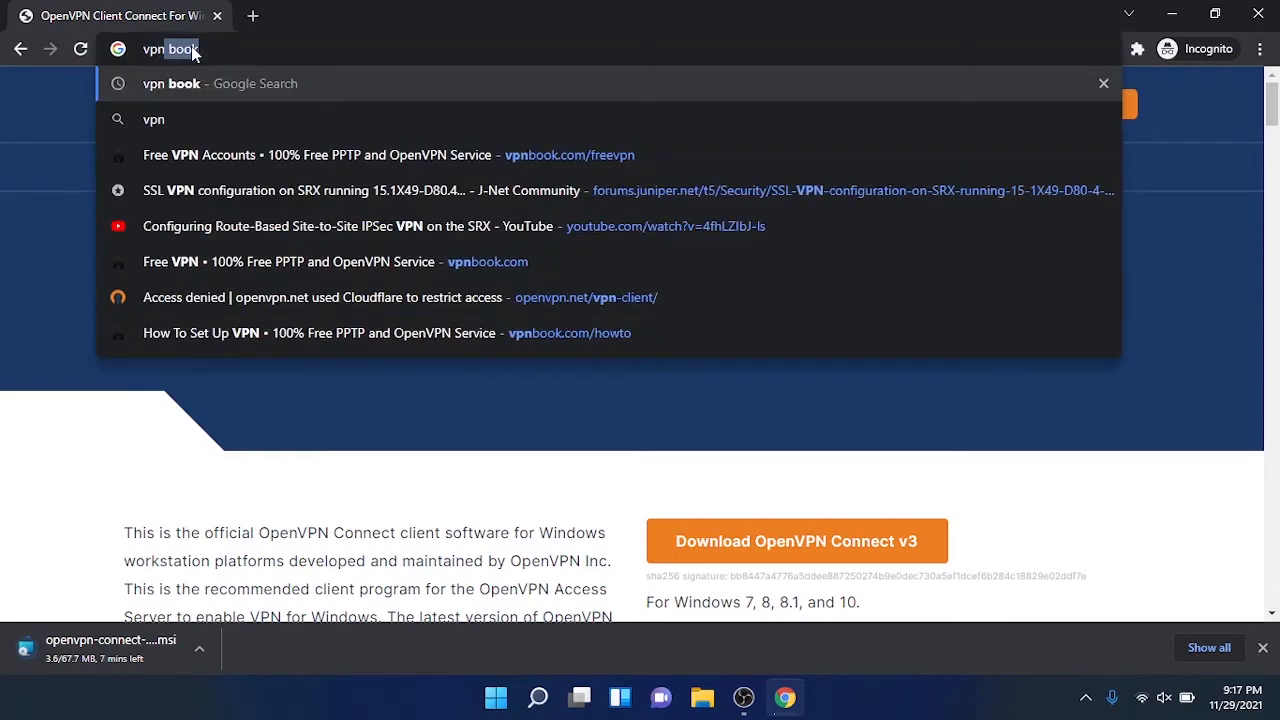
pyautogui.press('Return')
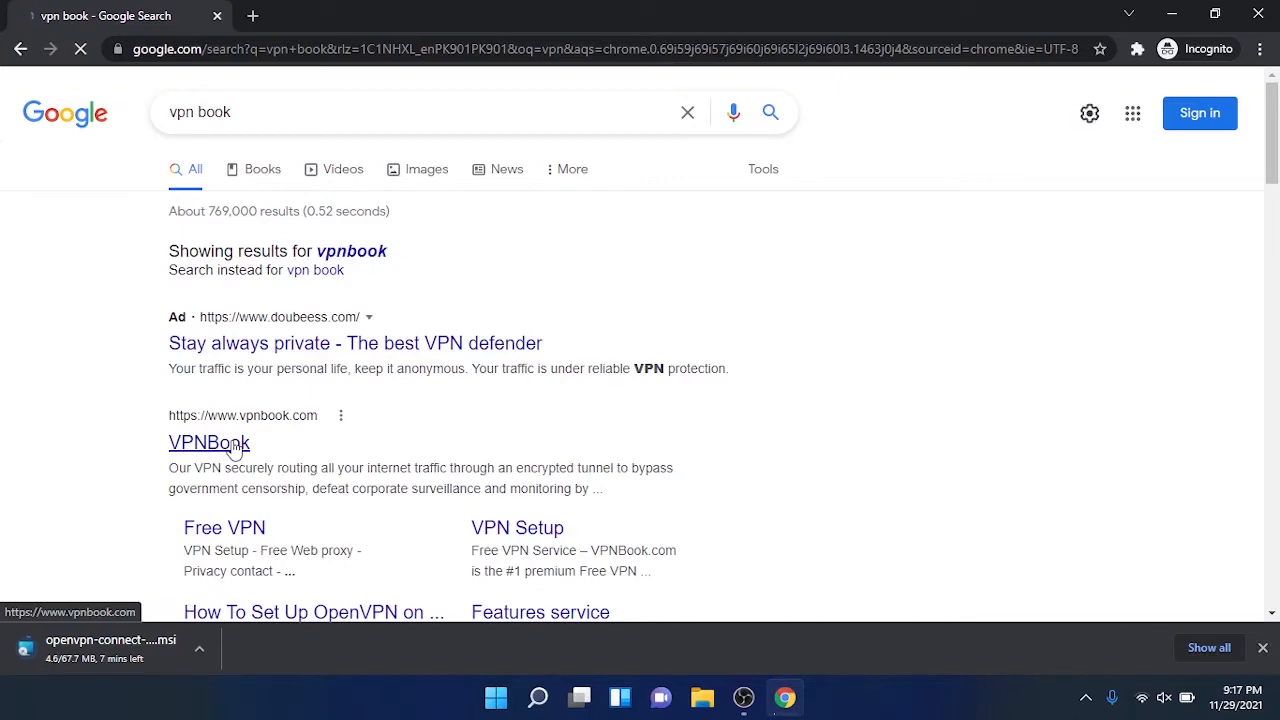
pyautogui.click(234, 447)
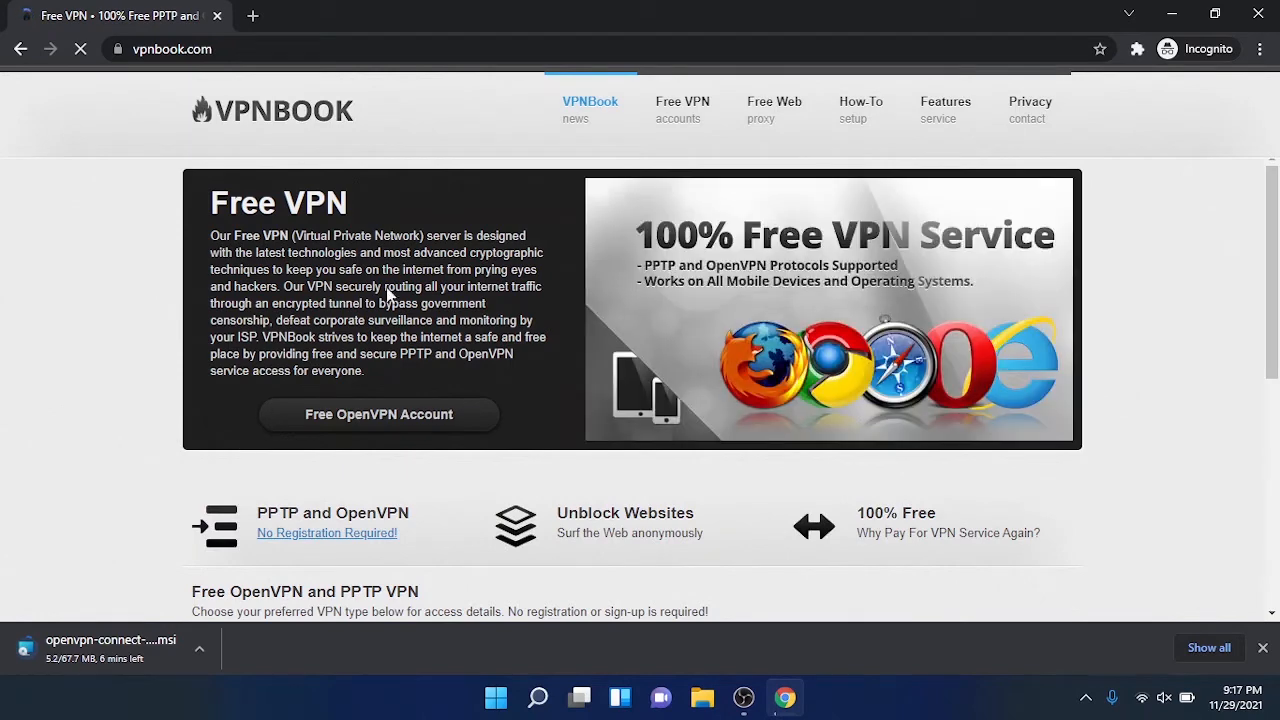
pyautogui.click(679, 119)
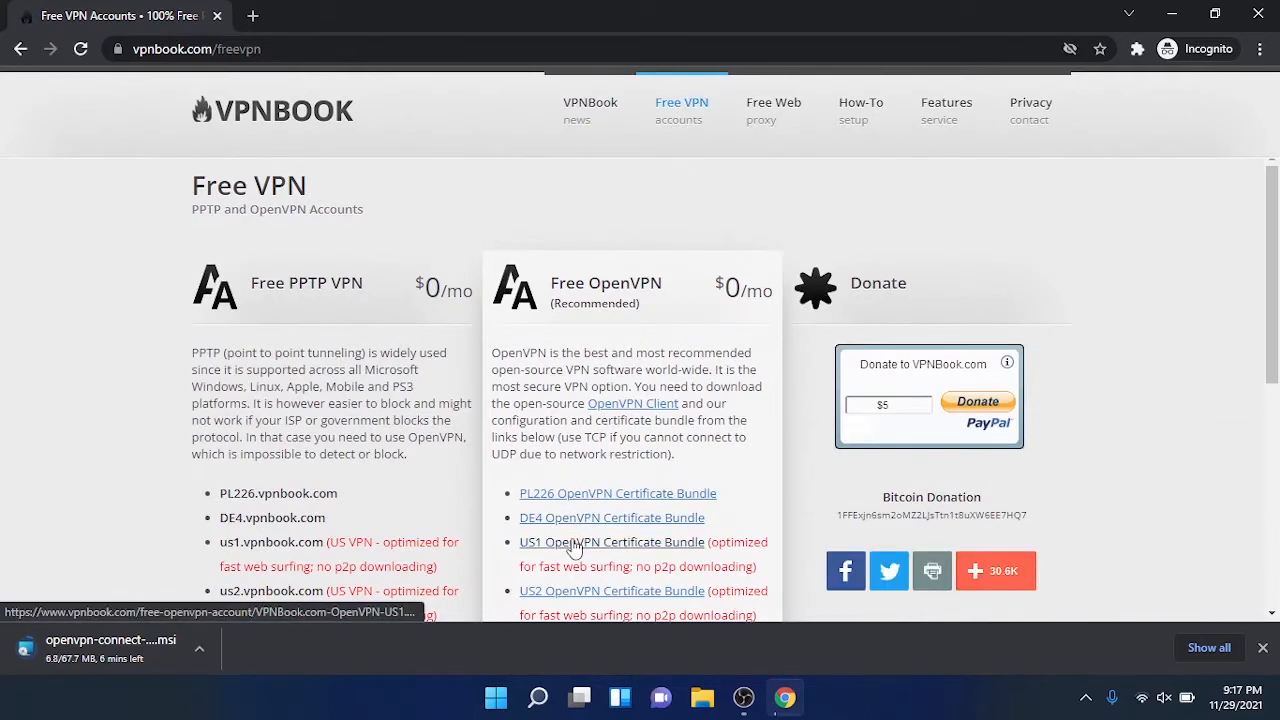
pyautogui.click(573, 545)
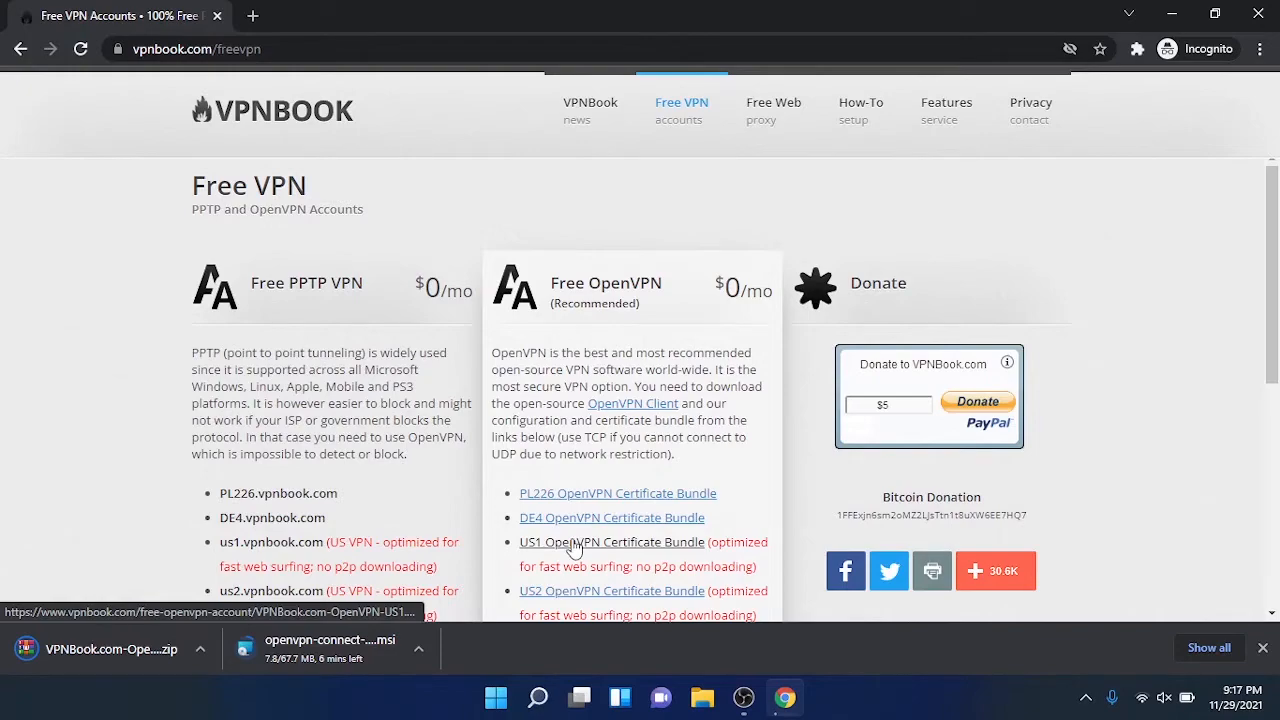
pyautogui.scroll(-4, 573, 548)
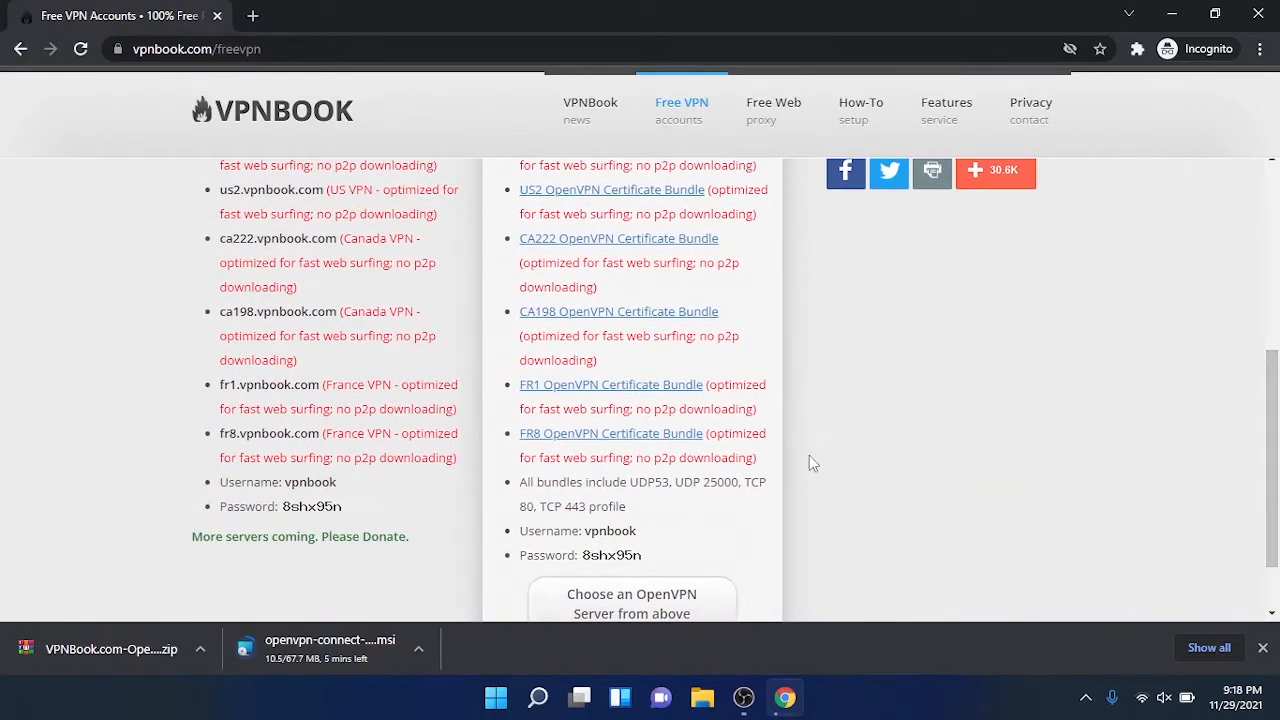
# Show the downloaded VPNBook.com-OpenVPN-US1.zip in its folder and extract its contents directly into Downloads.
pyautogui.click(200, 648)
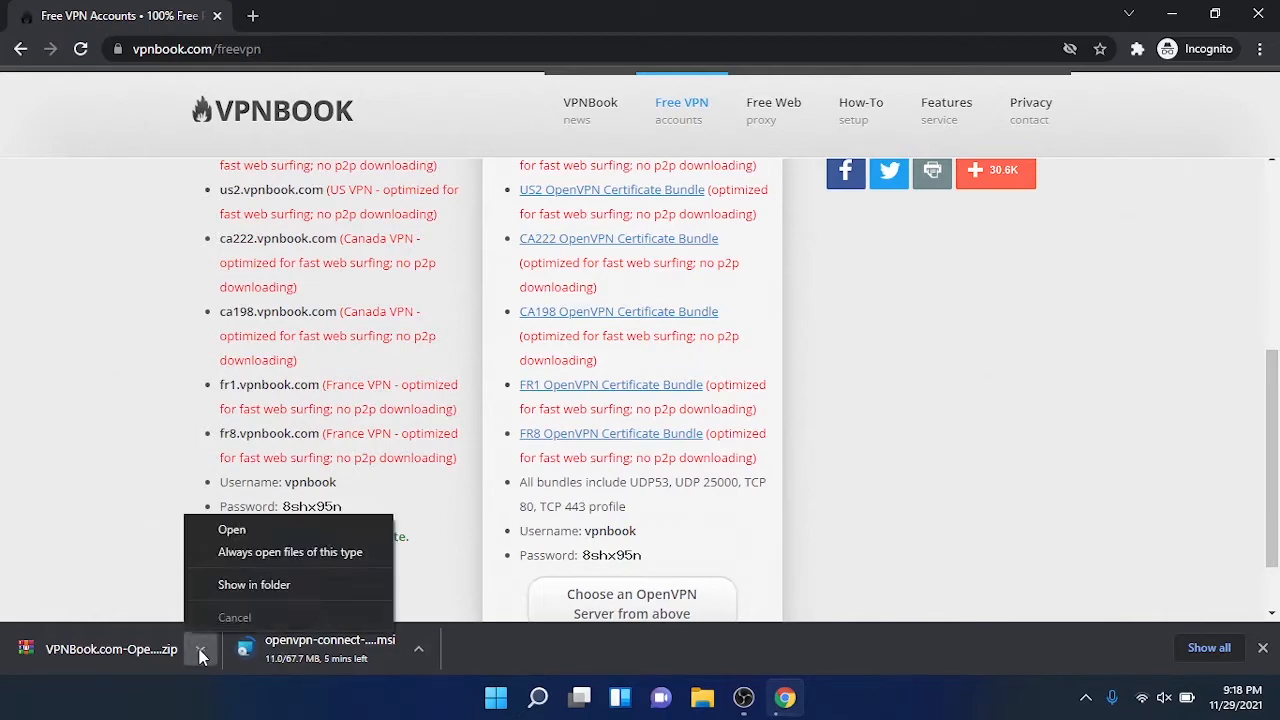
pyautogui.click(244, 584)
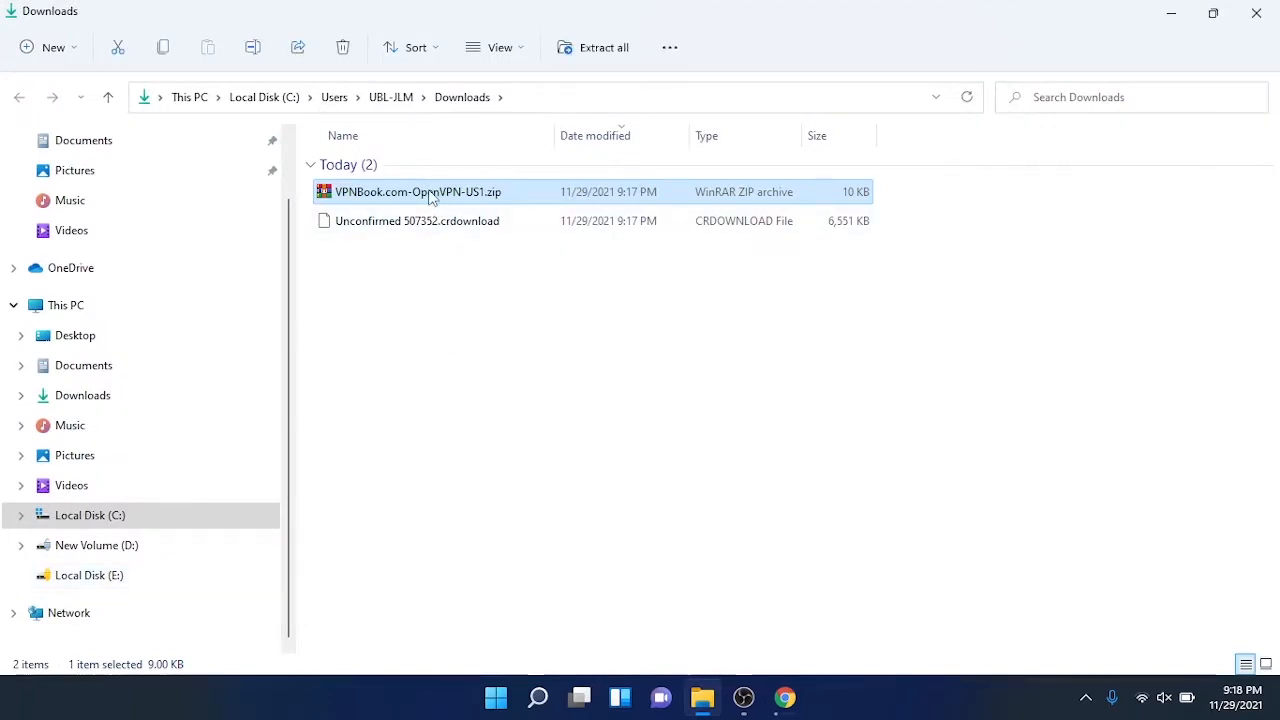
pyautogui.rightClick(432, 196)
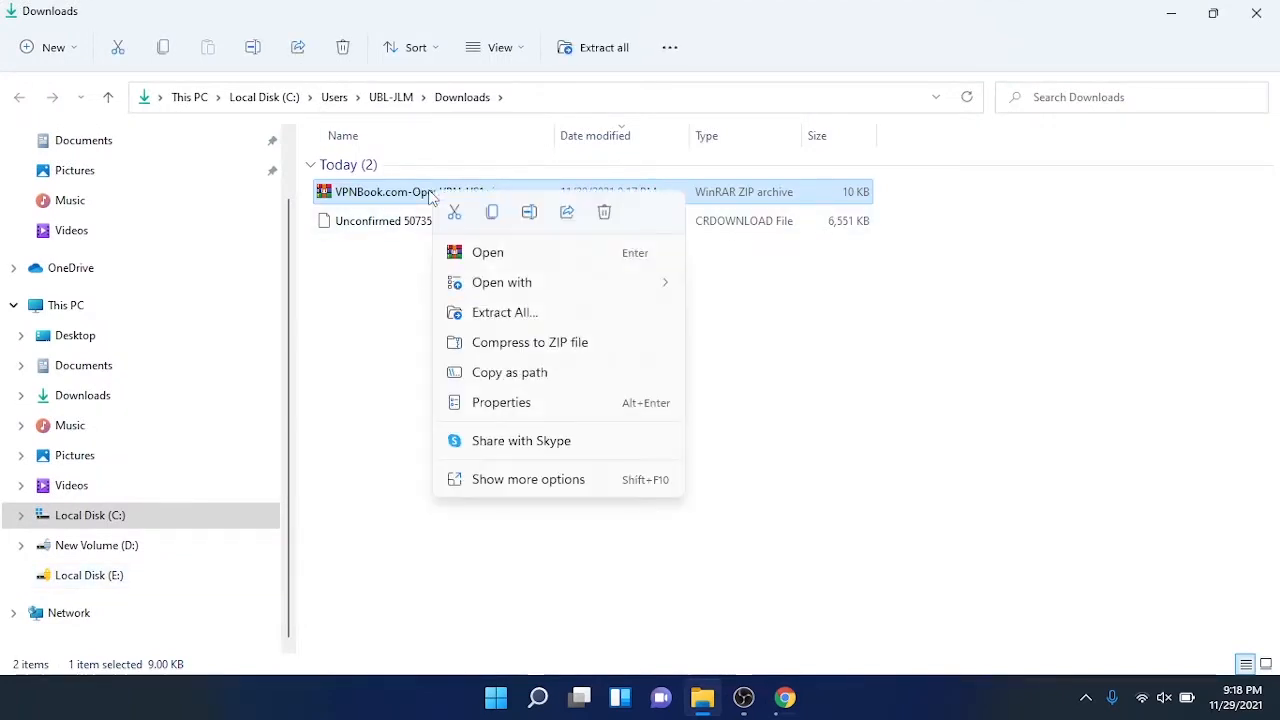
pyautogui.click(539, 485)
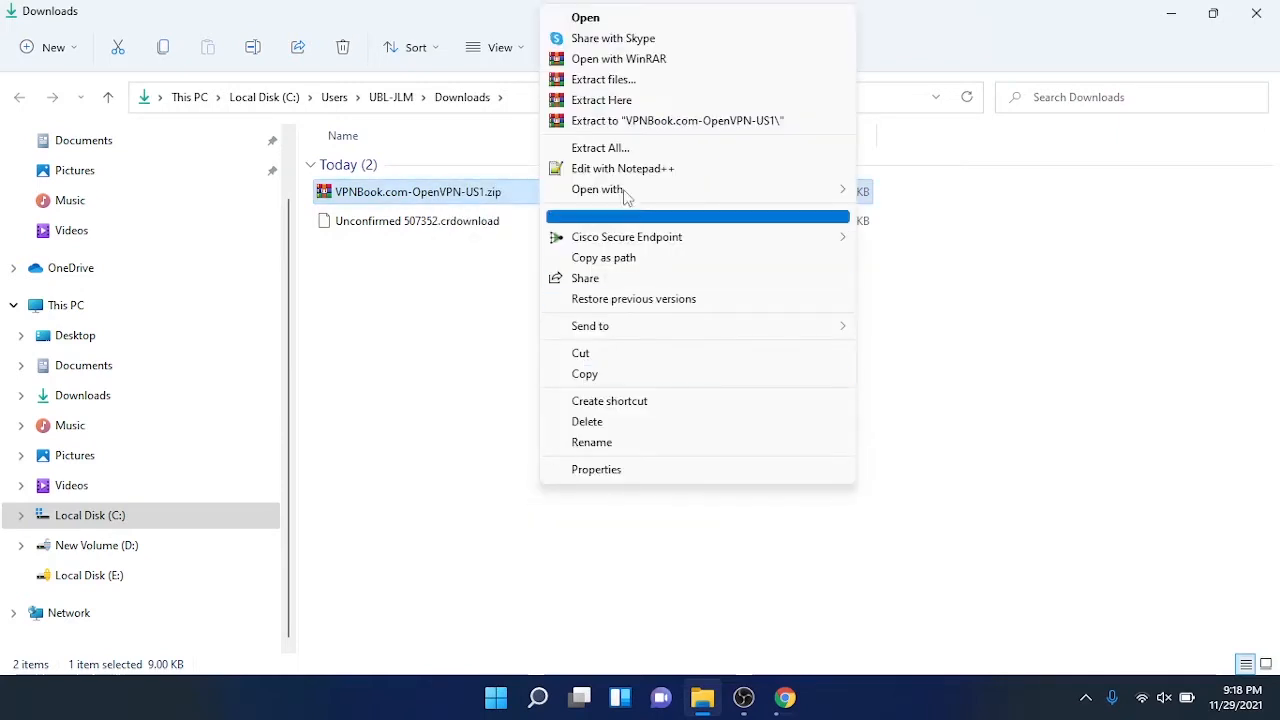
pyautogui.click(648, 100)
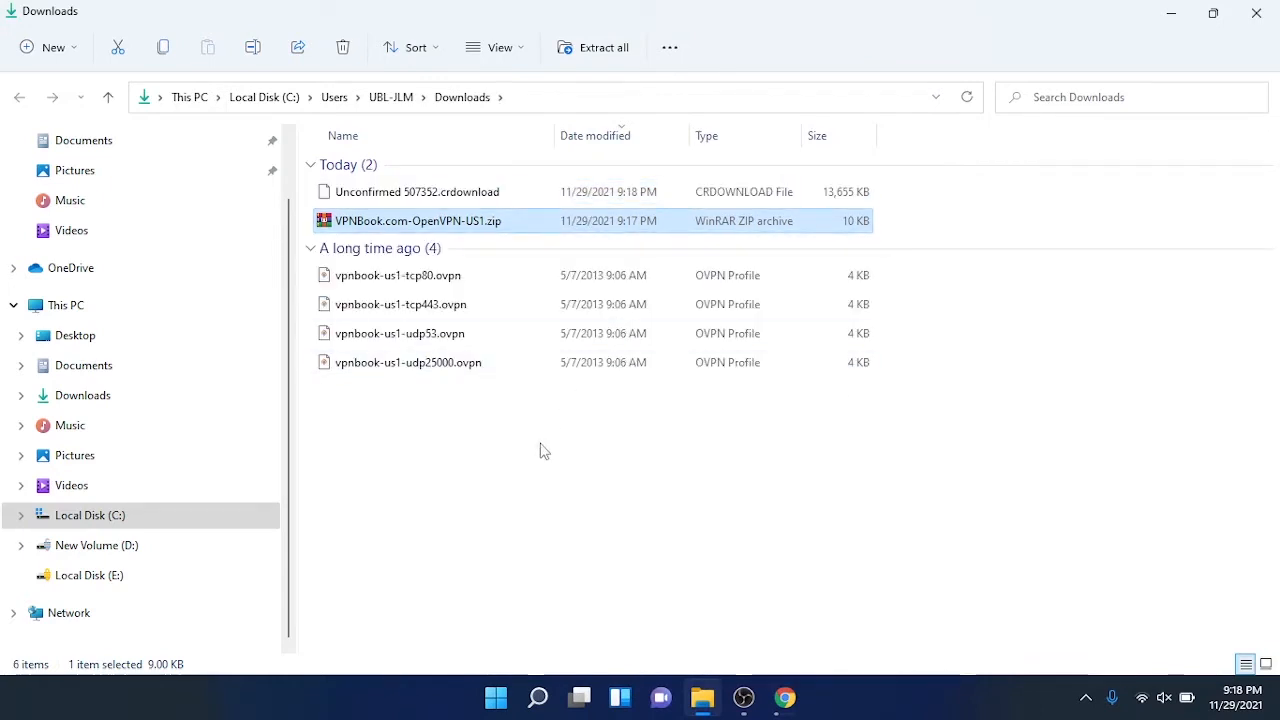
# Return to Chrome, show the downloaded OpenVPN Connect installer in its folder and run it, allowing it past SmartScreen.
pyautogui.click(783, 697)
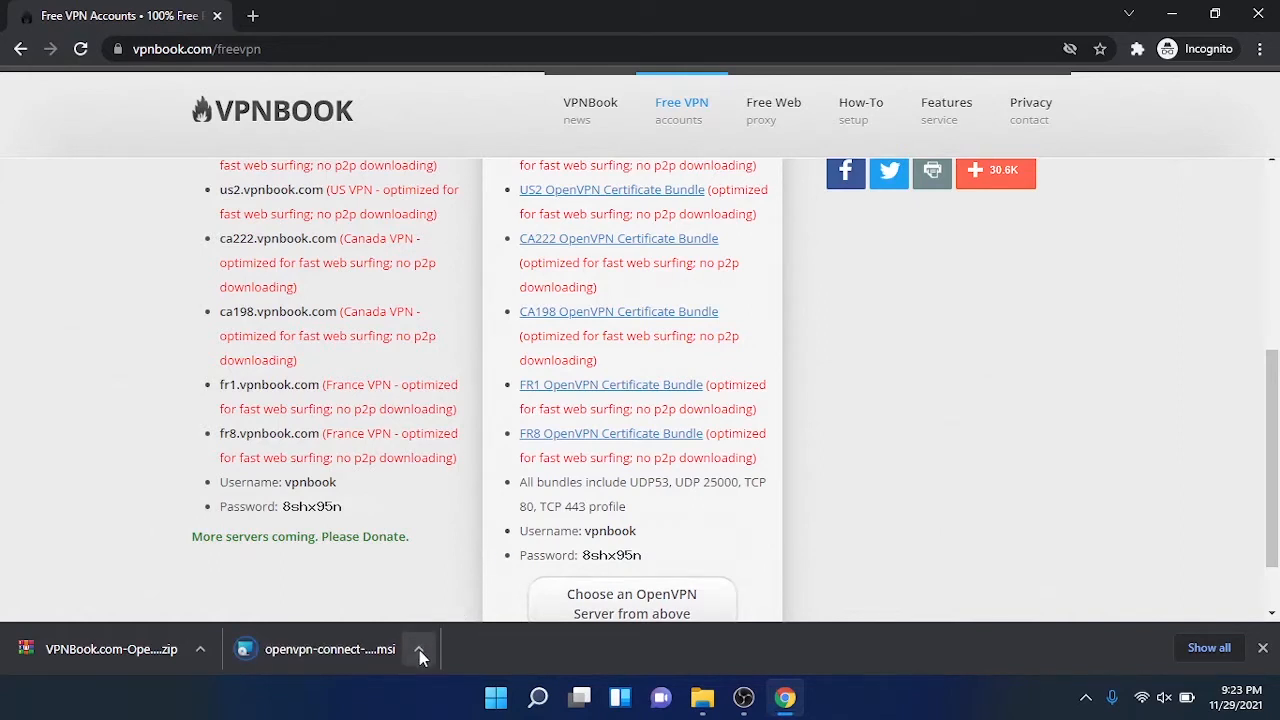
pyautogui.click(419, 650)
pyautogui.click(470, 586)
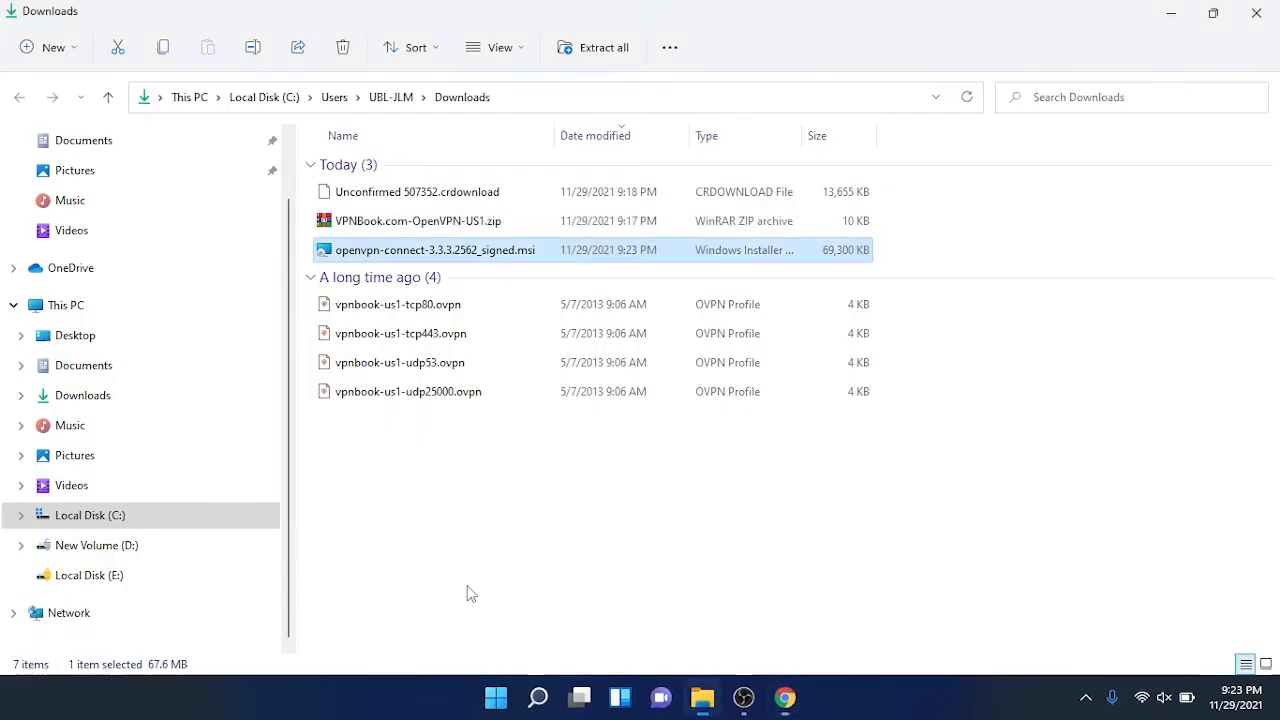
pyautogui.doubleClick(460, 251)
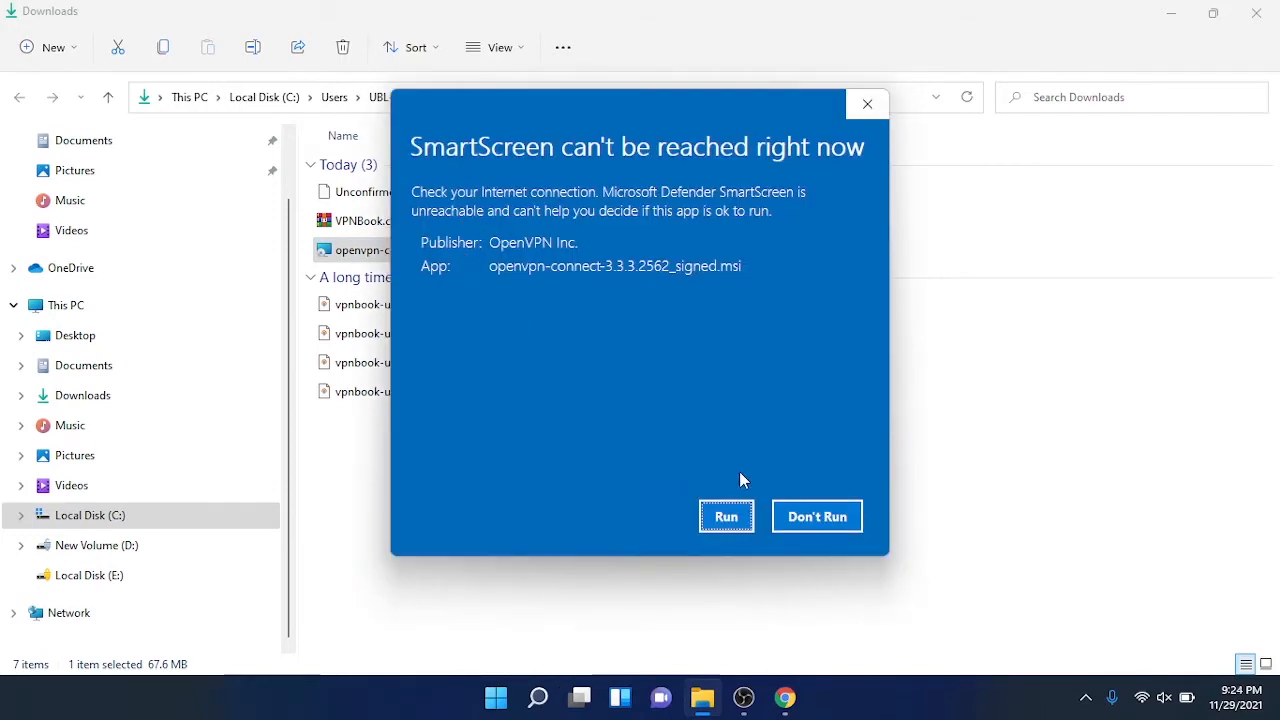
pyautogui.click(738, 517)
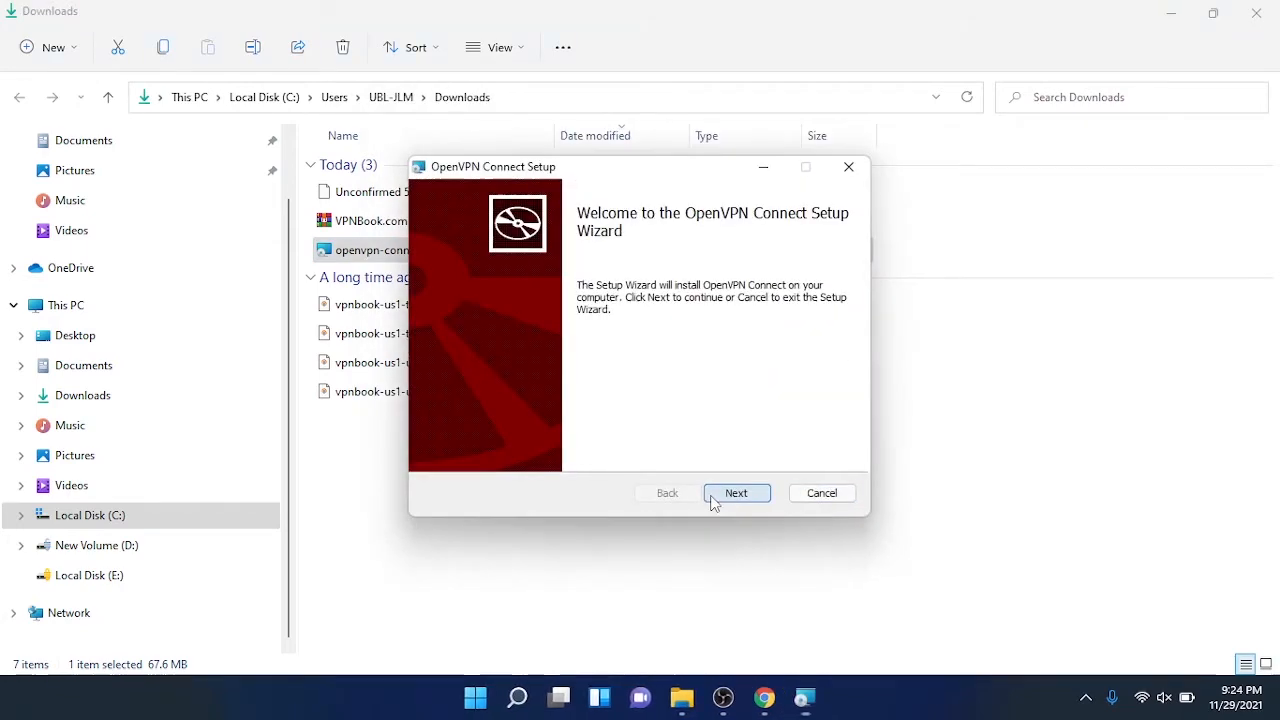
# Install OpenVPN Connect through the setup wizard, accepting the license agreement, and finish the wizard.
pyautogui.click(733, 494)
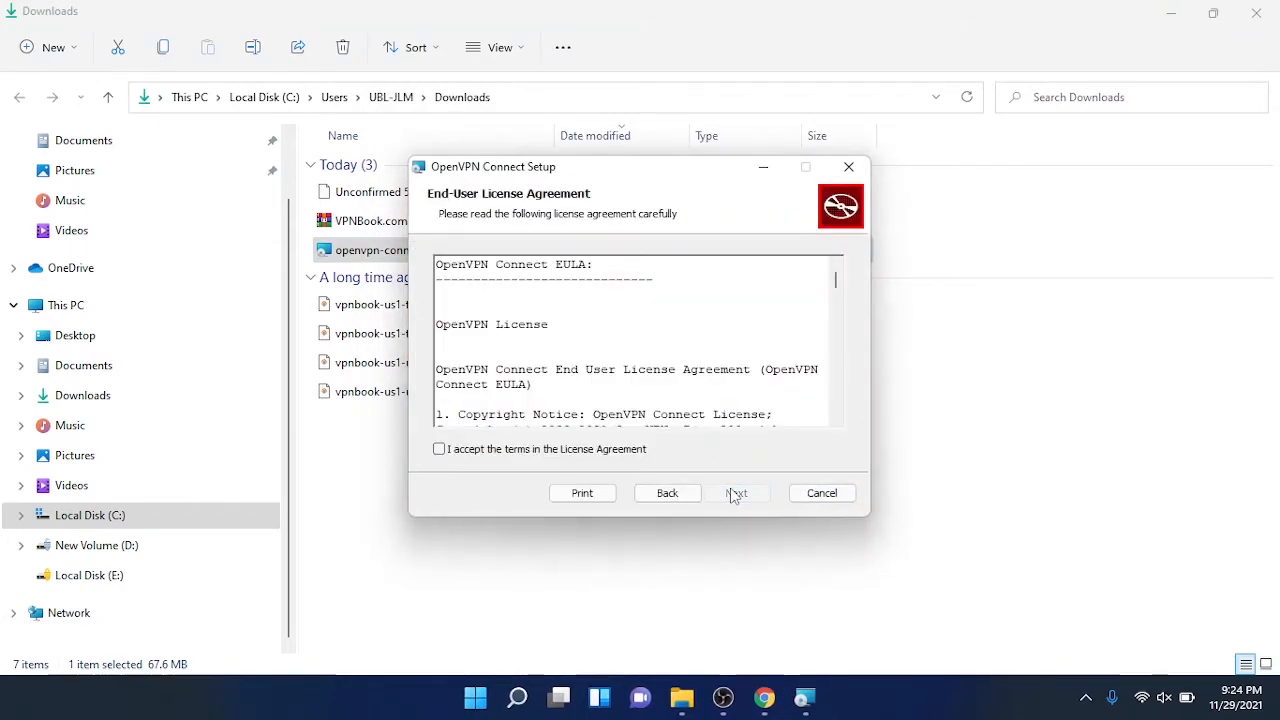
pyautogui.click(578, 452)
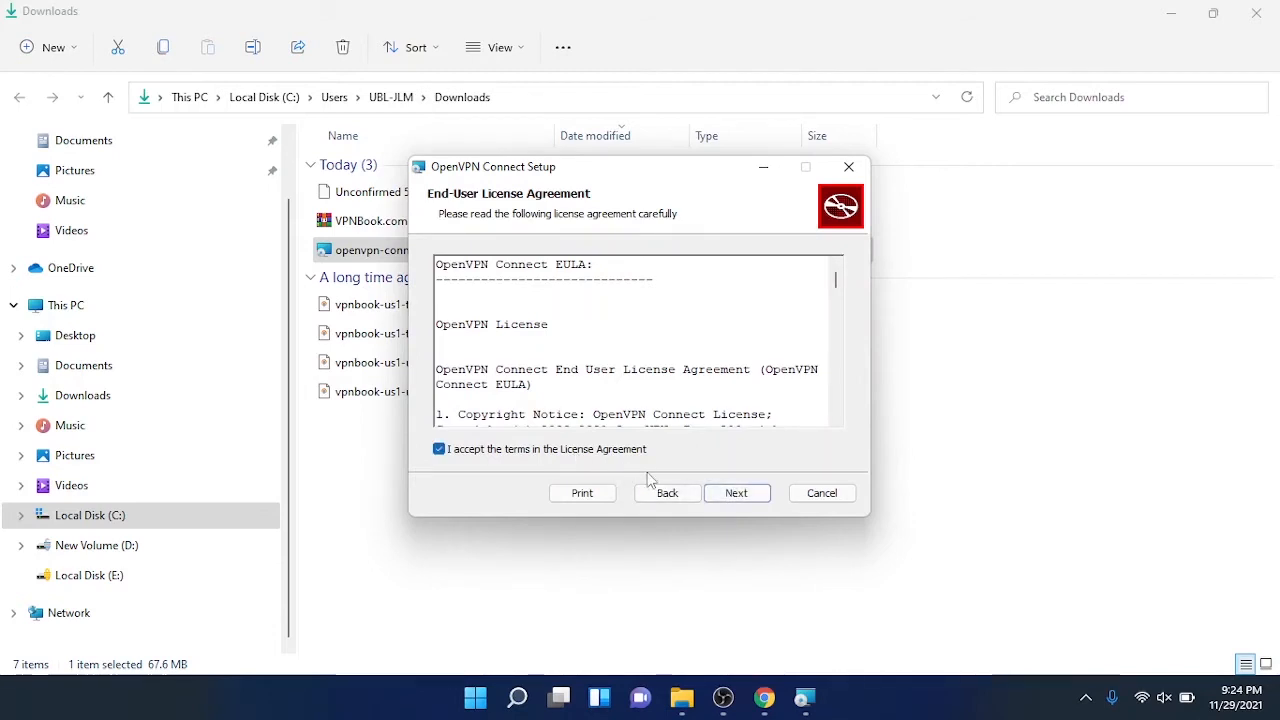
pyautogui.click(727, 494)
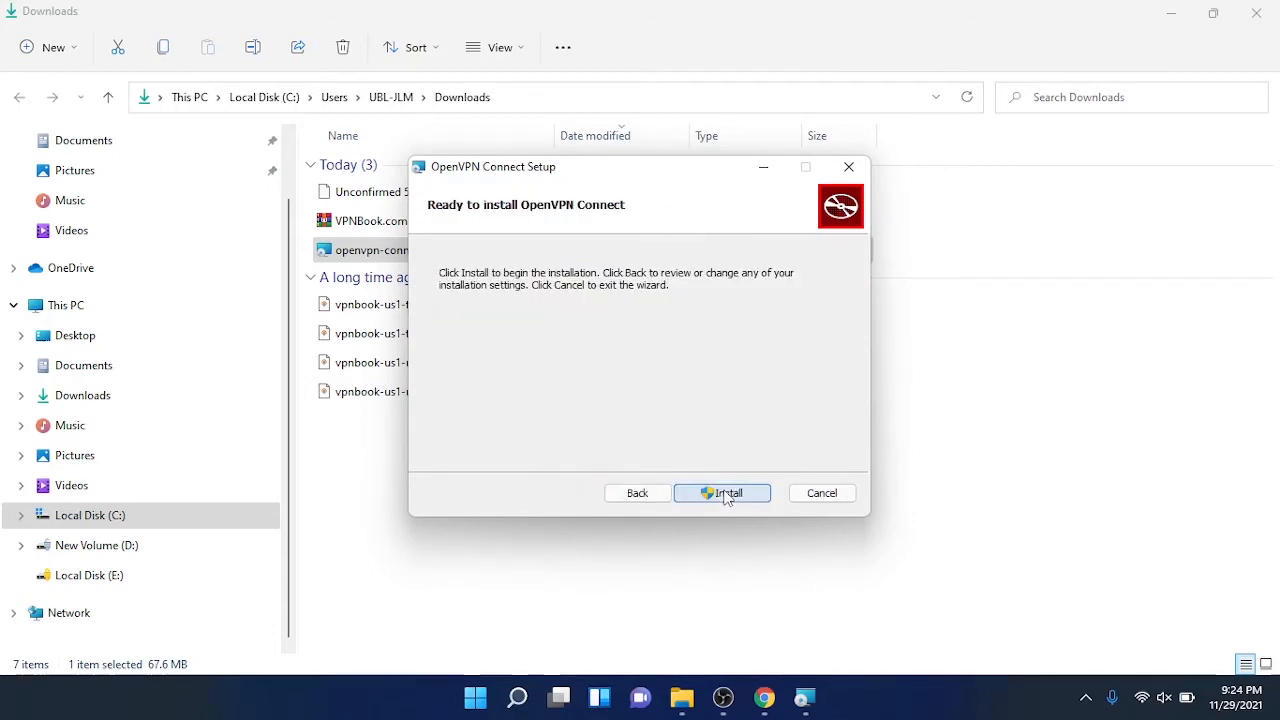
pyautogui.click(727, 494)
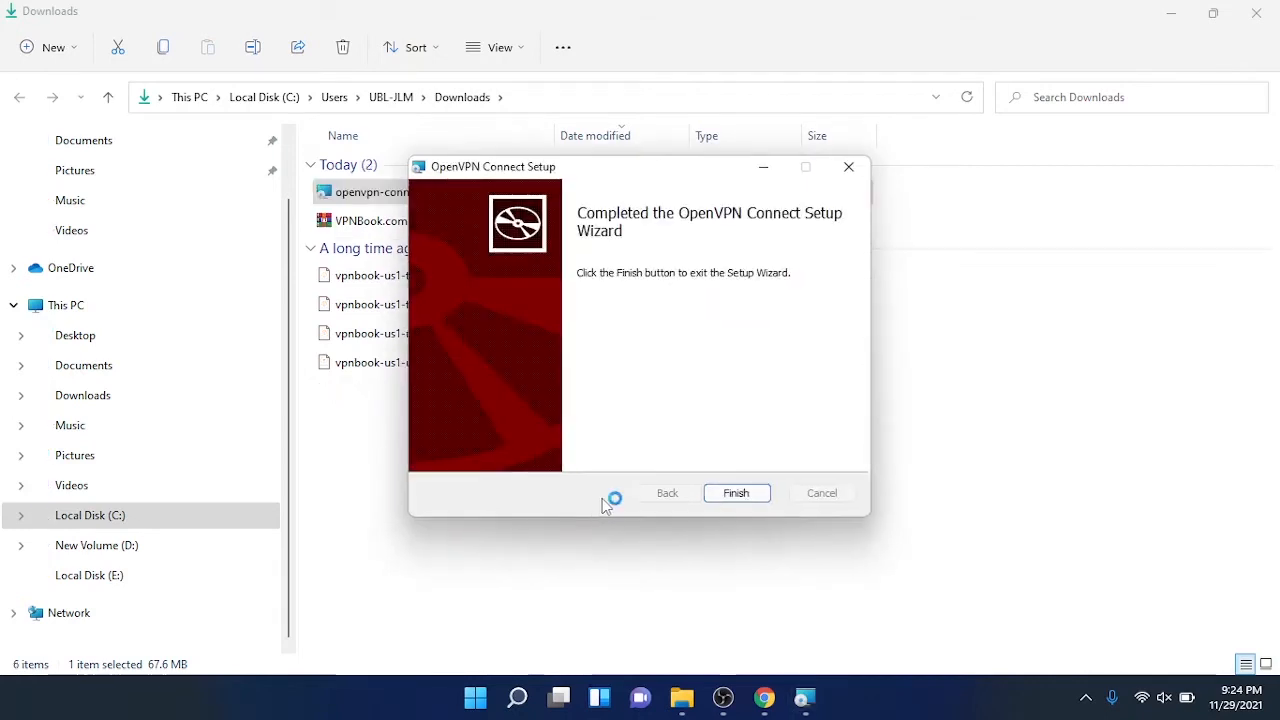
pyautogui.click(735, 495)
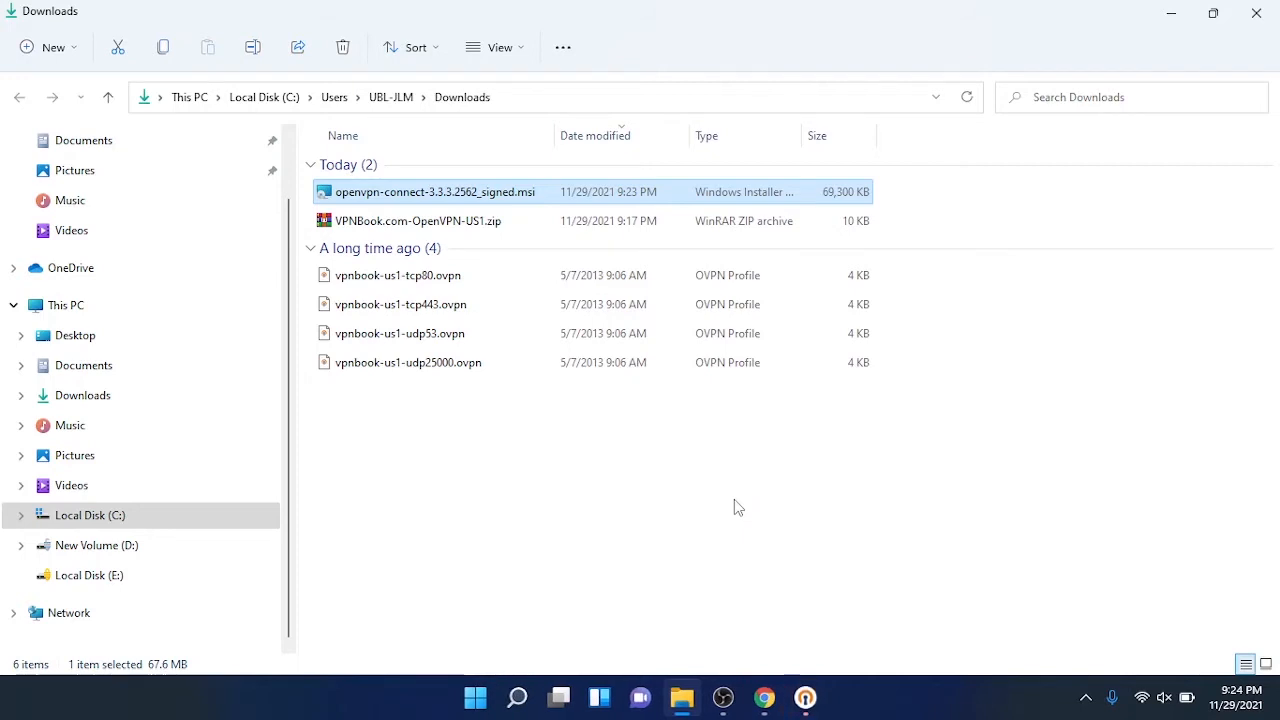
# Switch to OpenVPN Connect, go through its introduction slides, agree to the data collection policy and dismiss the updates notice.
pyautogui.click(805, 697)
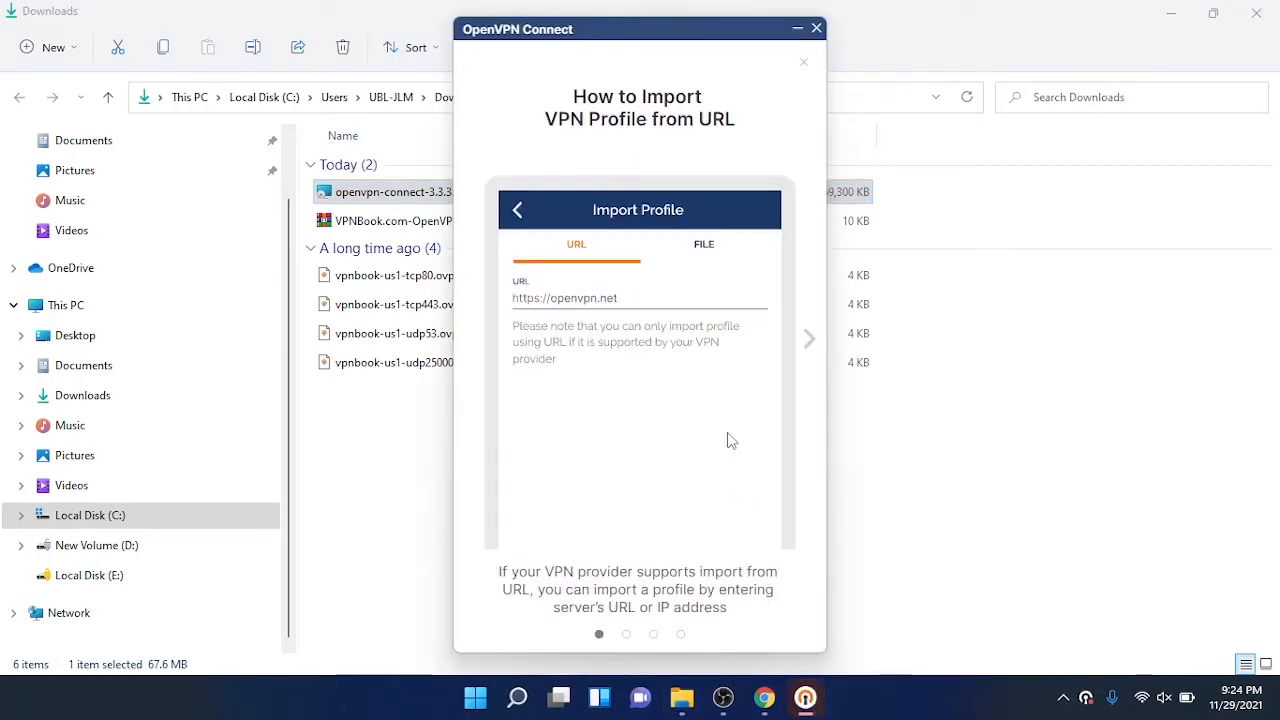
pyautogui.click(810, 341)
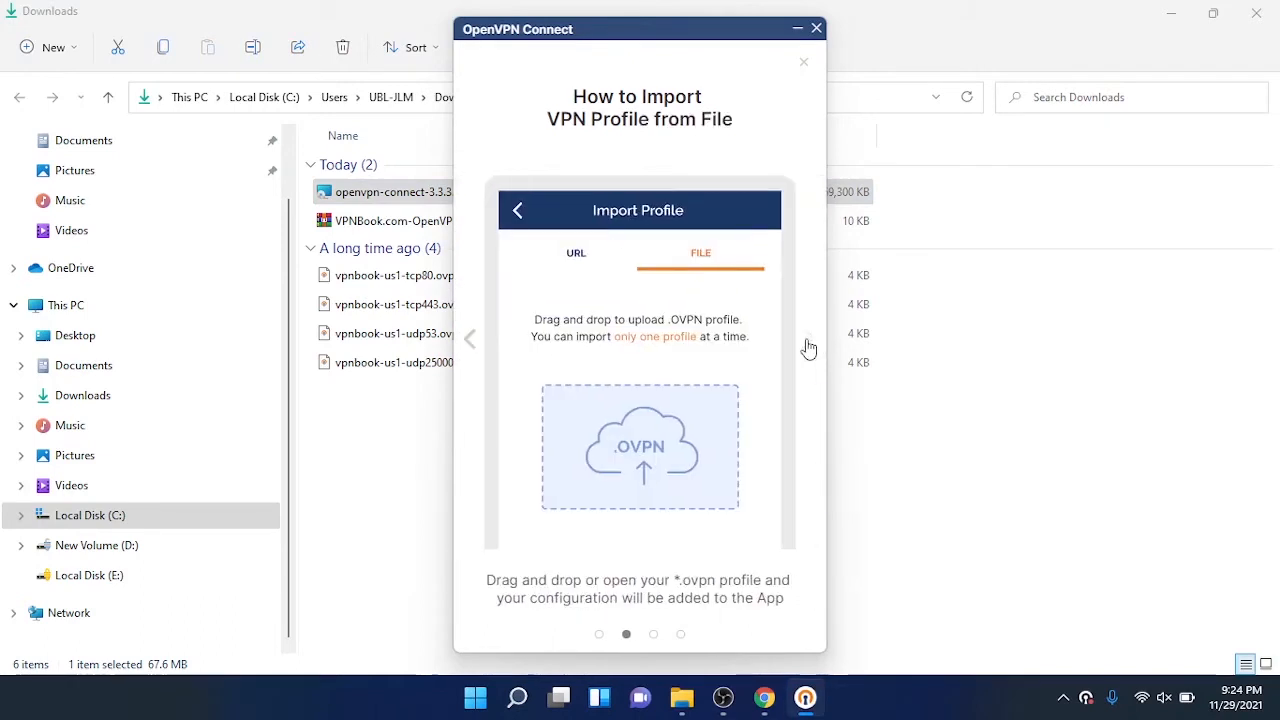
pyautogui.click(809, 341)
pyautogui.click(809, 341)
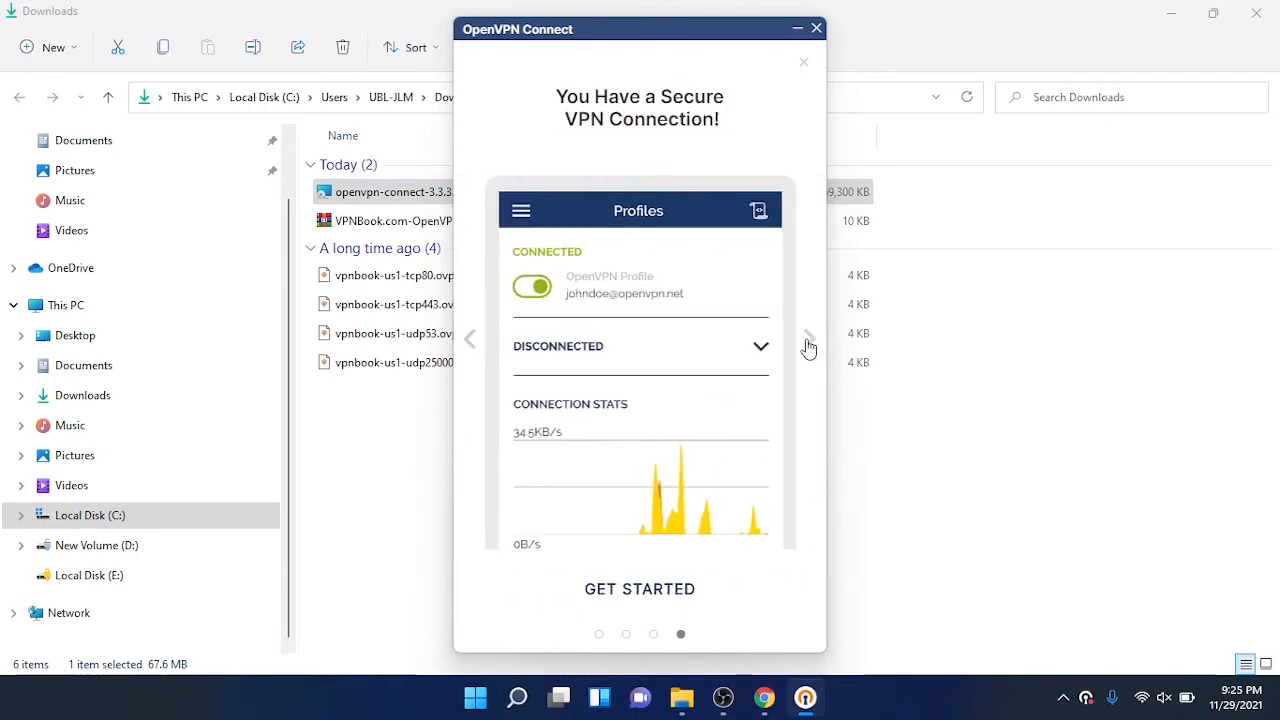
pyautogui.click(809, 346)
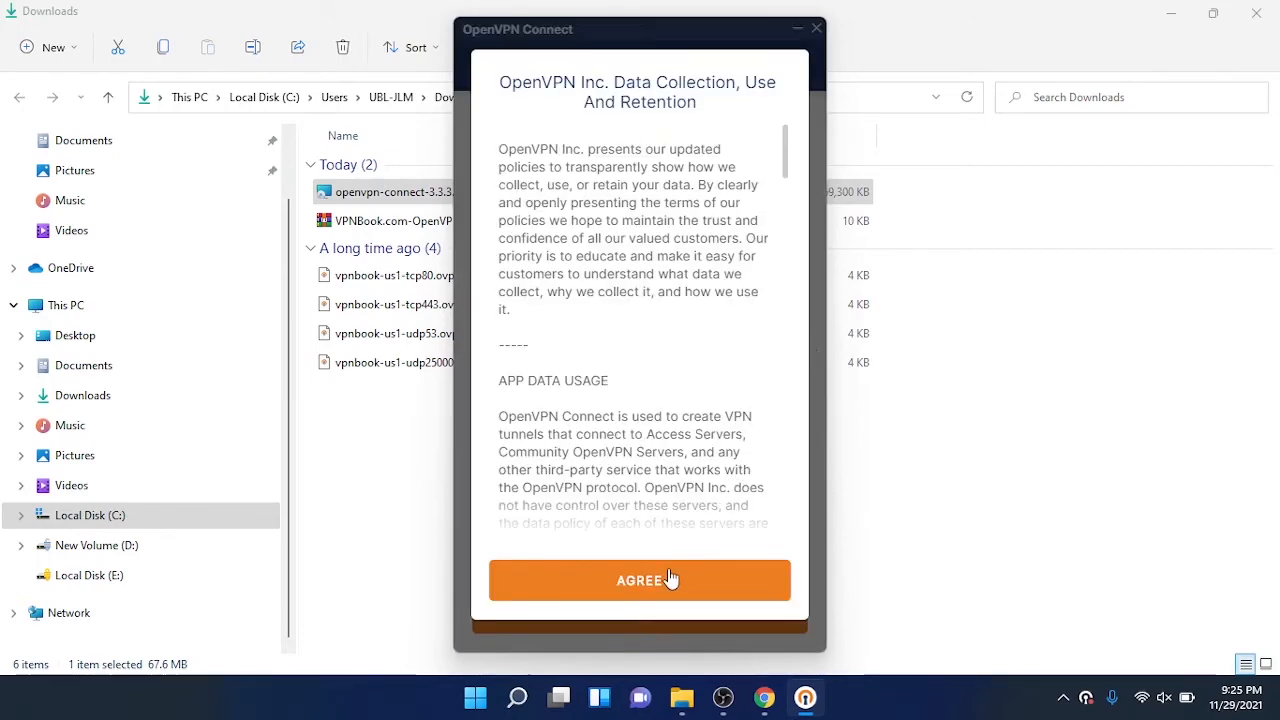
pyautogui.click(670, 580)
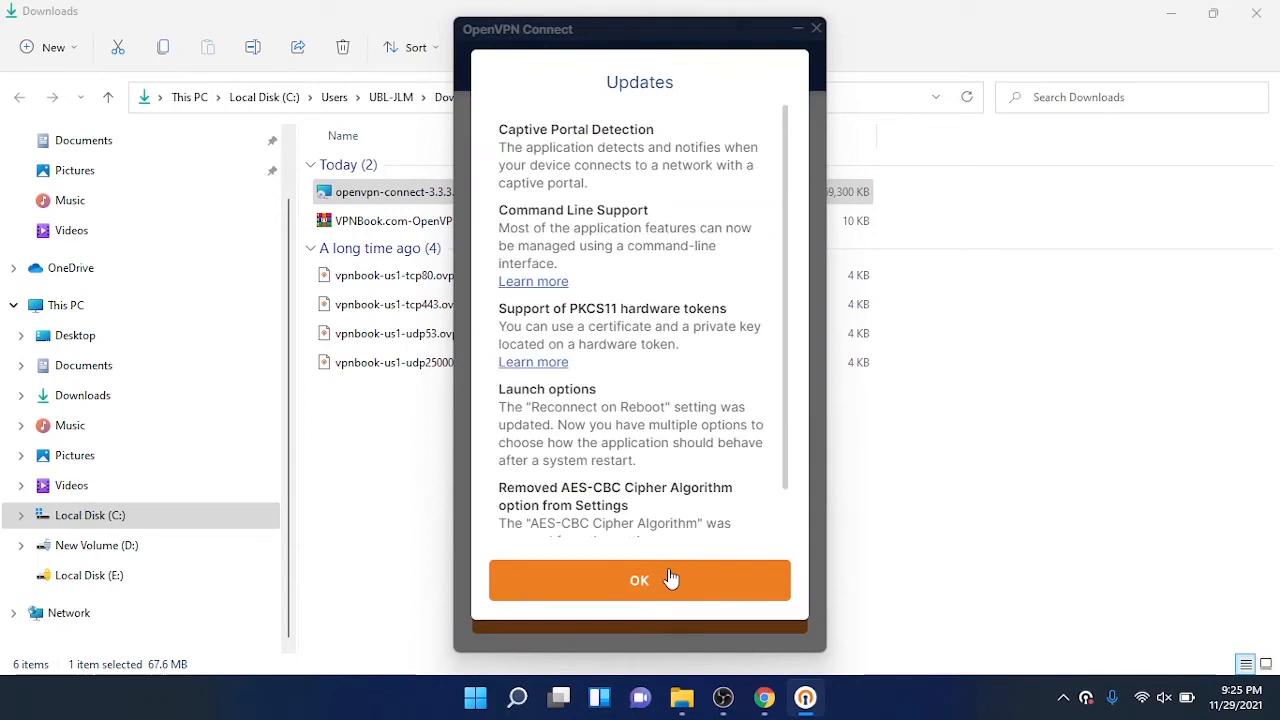
pyautogui.click(670, 580)
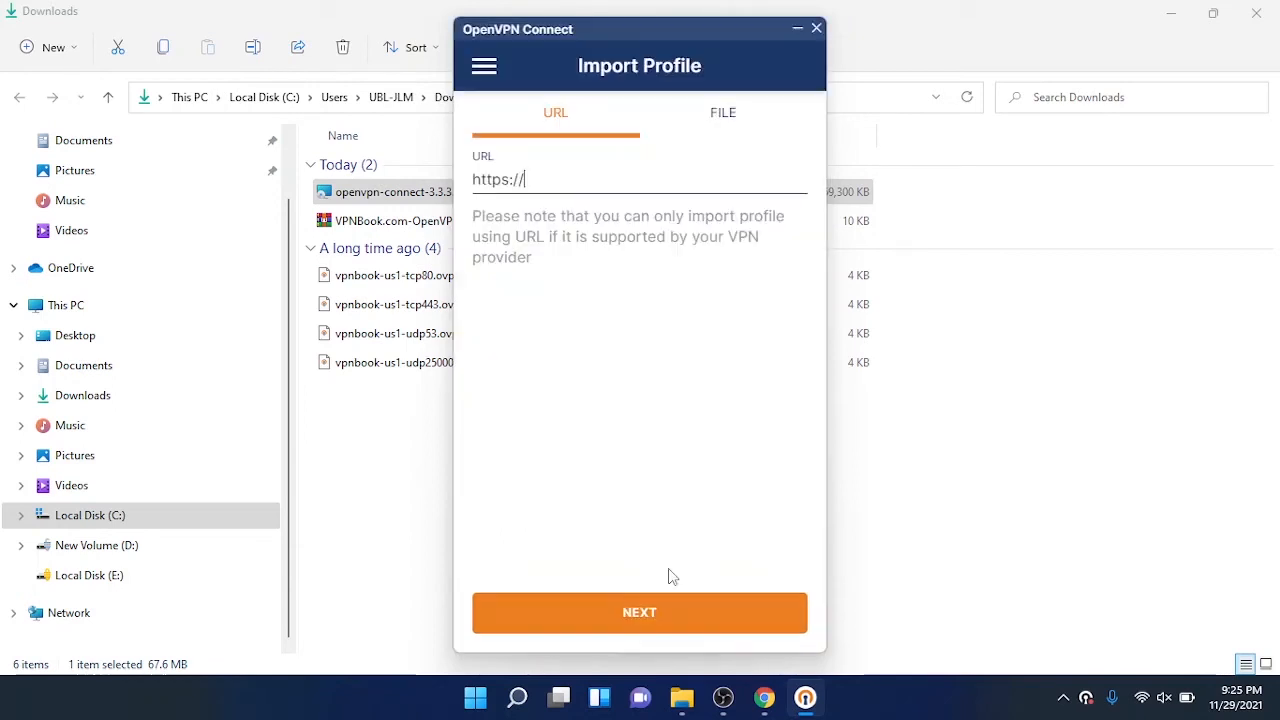
# Import the vpnbook-us1-tcp80.ovpn profile file from the Downloads folder into OpenVPN Connect.
pyautogui.click(722, 116)
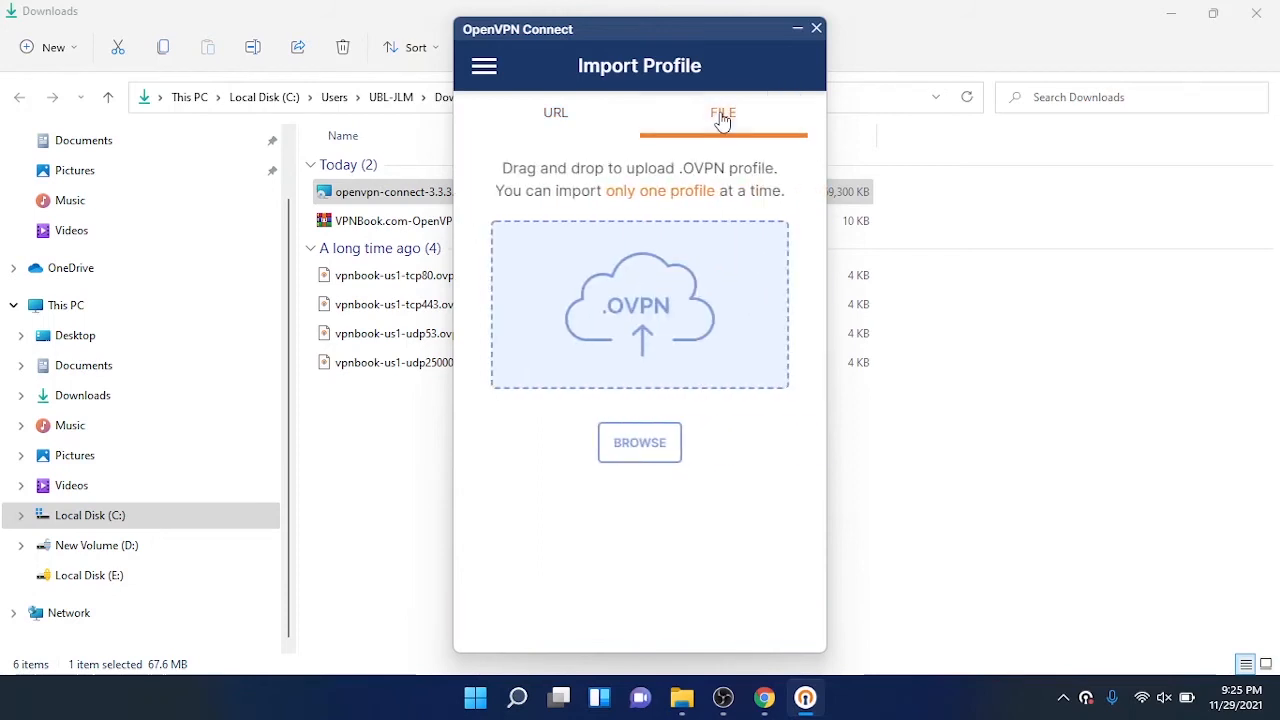
pyautogui.click(638, 449)
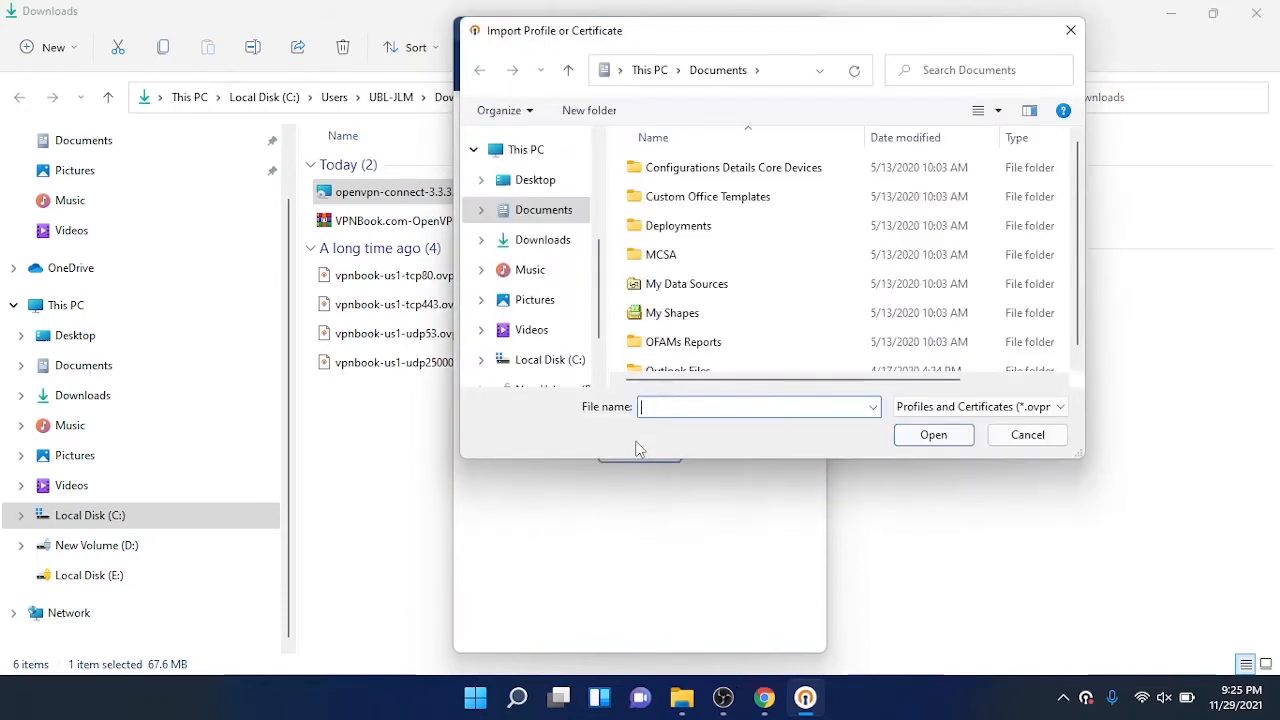
pyautogui.click(542, 250)
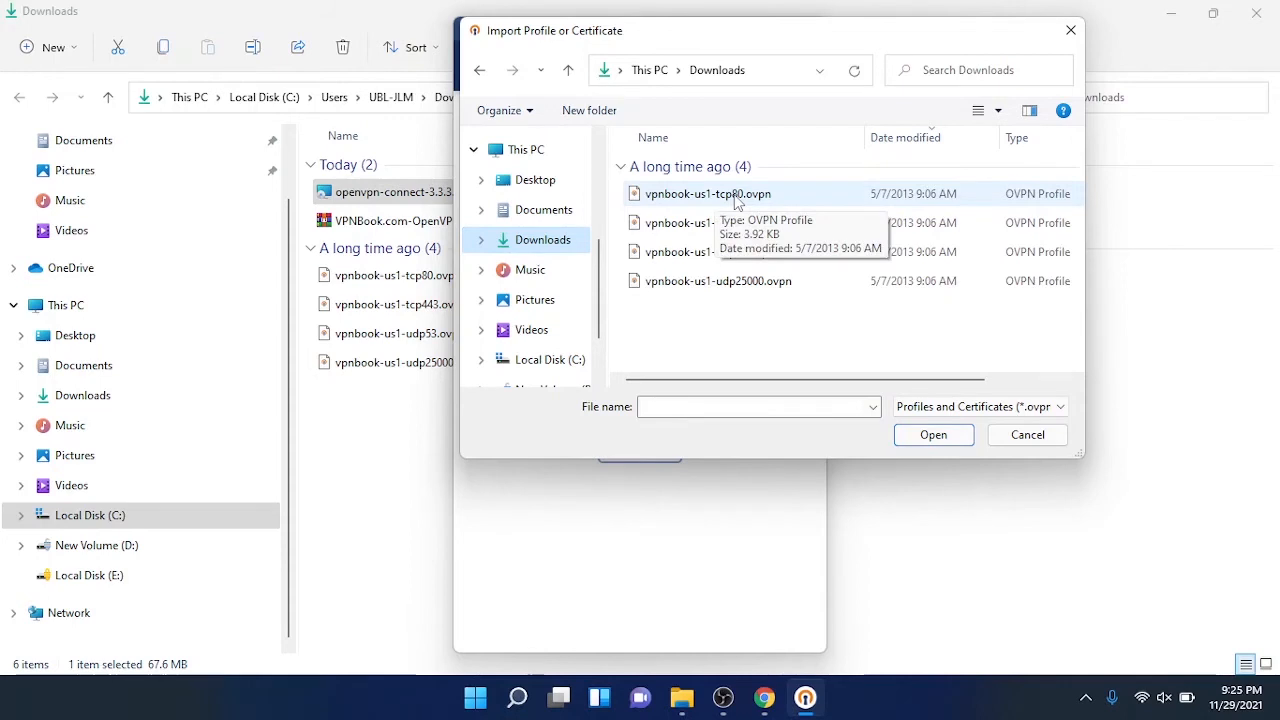
pyautogui.doubleClick(733, 198)
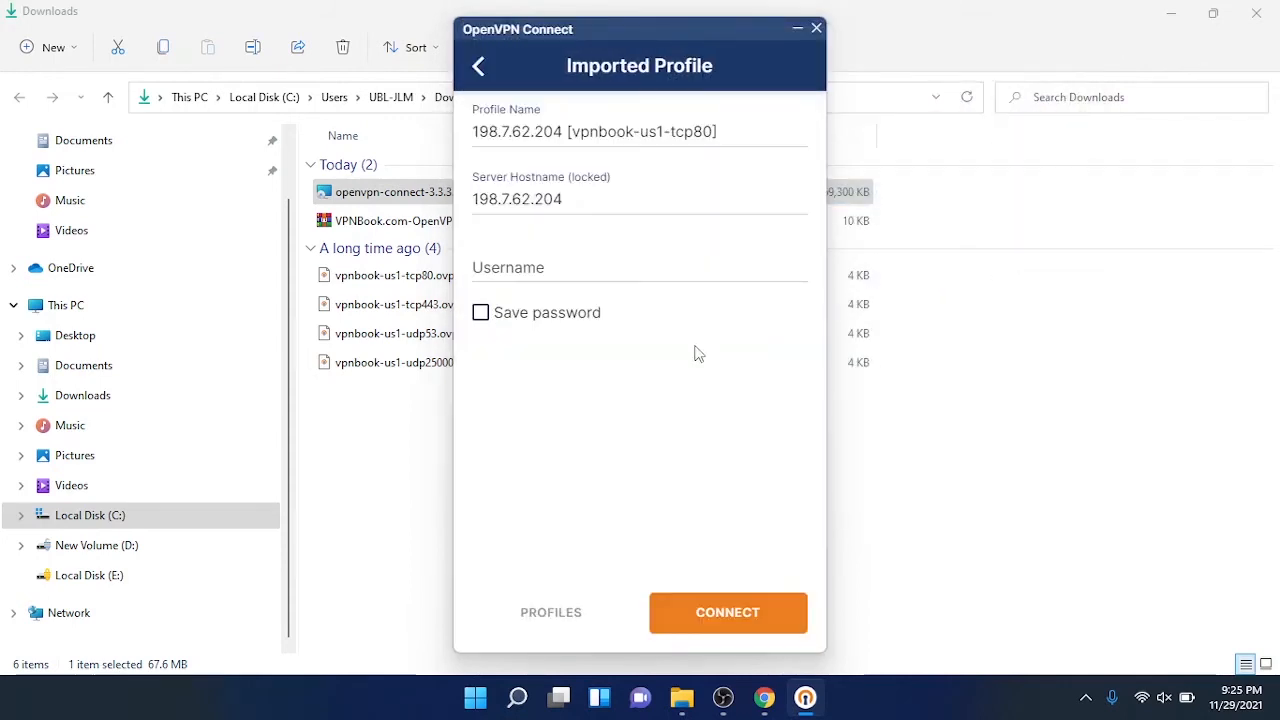
# Copy the OpenVPN username vpnbook from the VPNBook page in Chrome into the imported profile in OpenVPN Connect, and enable Save password.
pyautogui.click(529, 275)
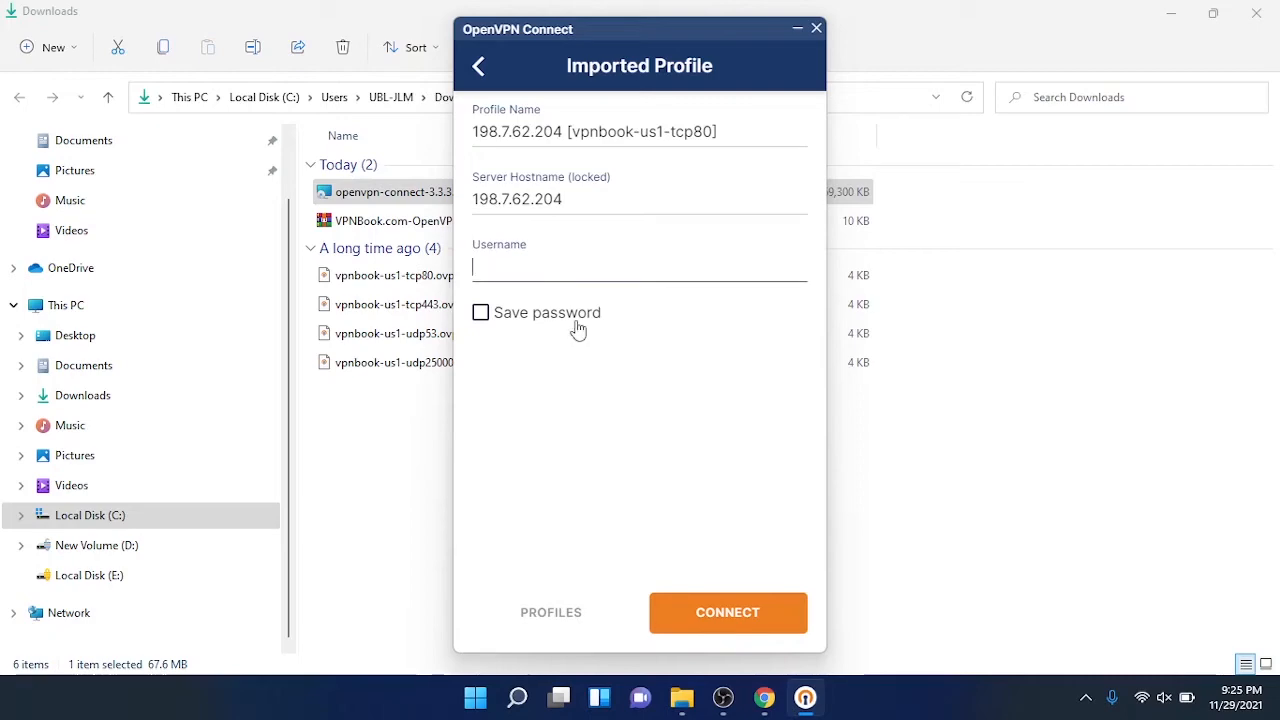
pyautogui.click(766, 700)
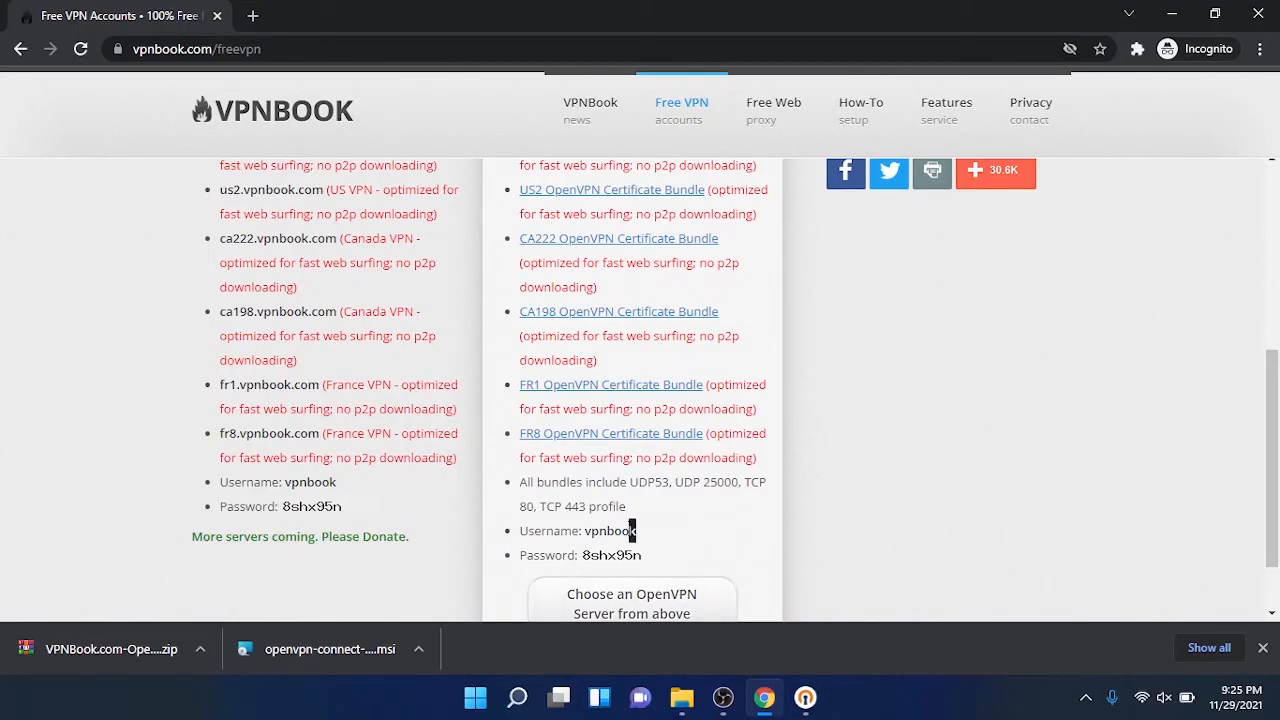
pyautogui.moveTo(632, 531); pyautogui.dragTo(584, 531)
pyautogui.hotkey('ctrl', 'c')
pyautogui.hotkey('alt', 'Tab')
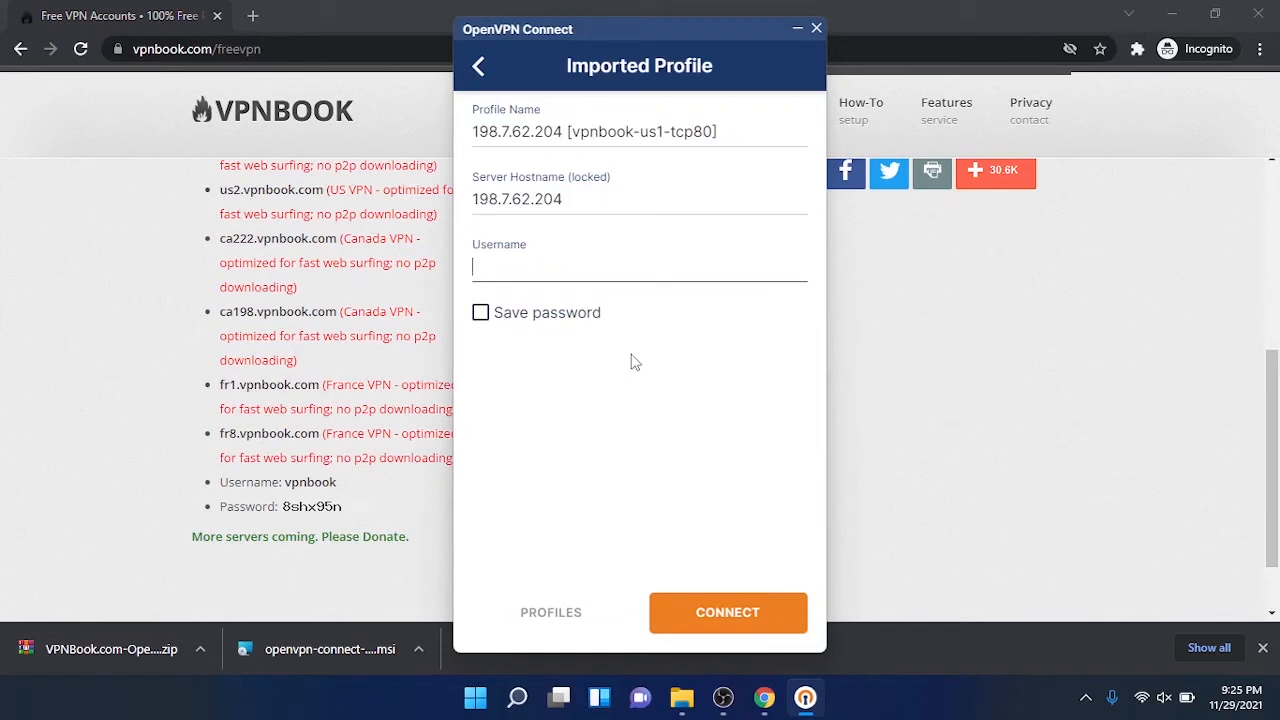
pyautogui.hotkey('ctrl', 'v')
pyautogui.click(541, 316)
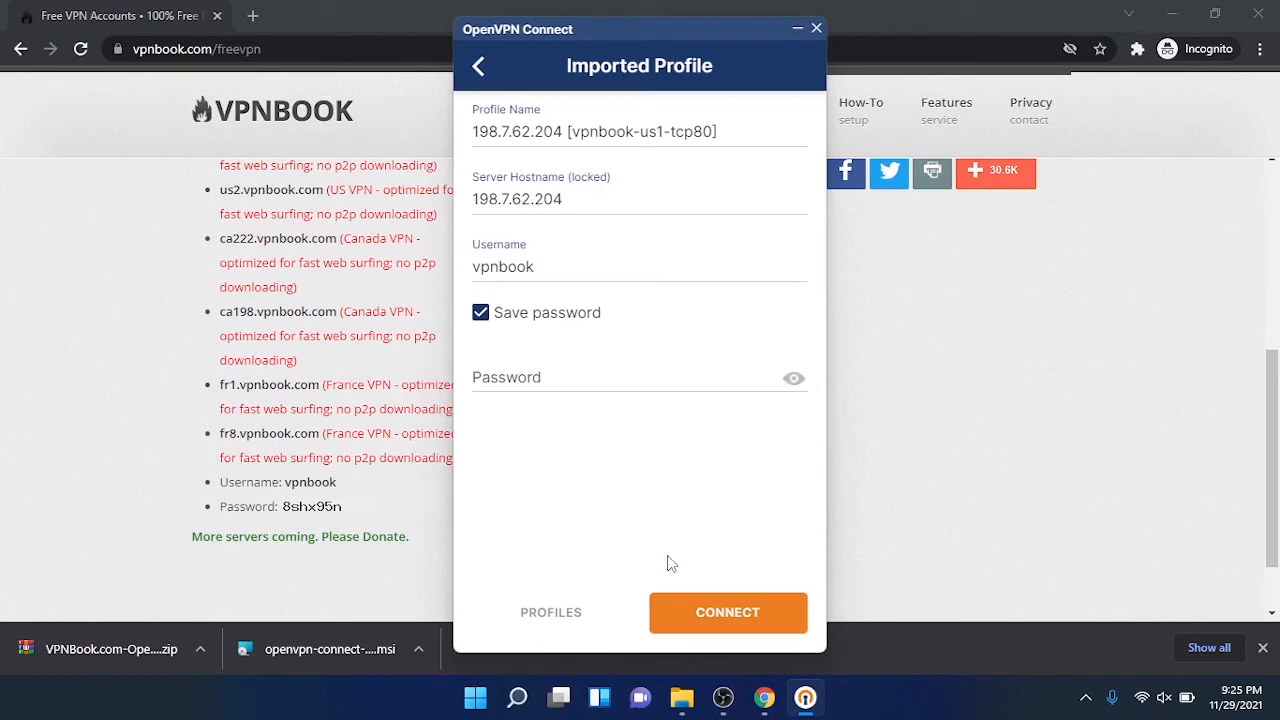
# Look up the OpenVPN password on the VPNBook page in Chrome, enter it in the profile's Password field in OpenVPN Connect, and connect.
pyautogui.click(764, 697)
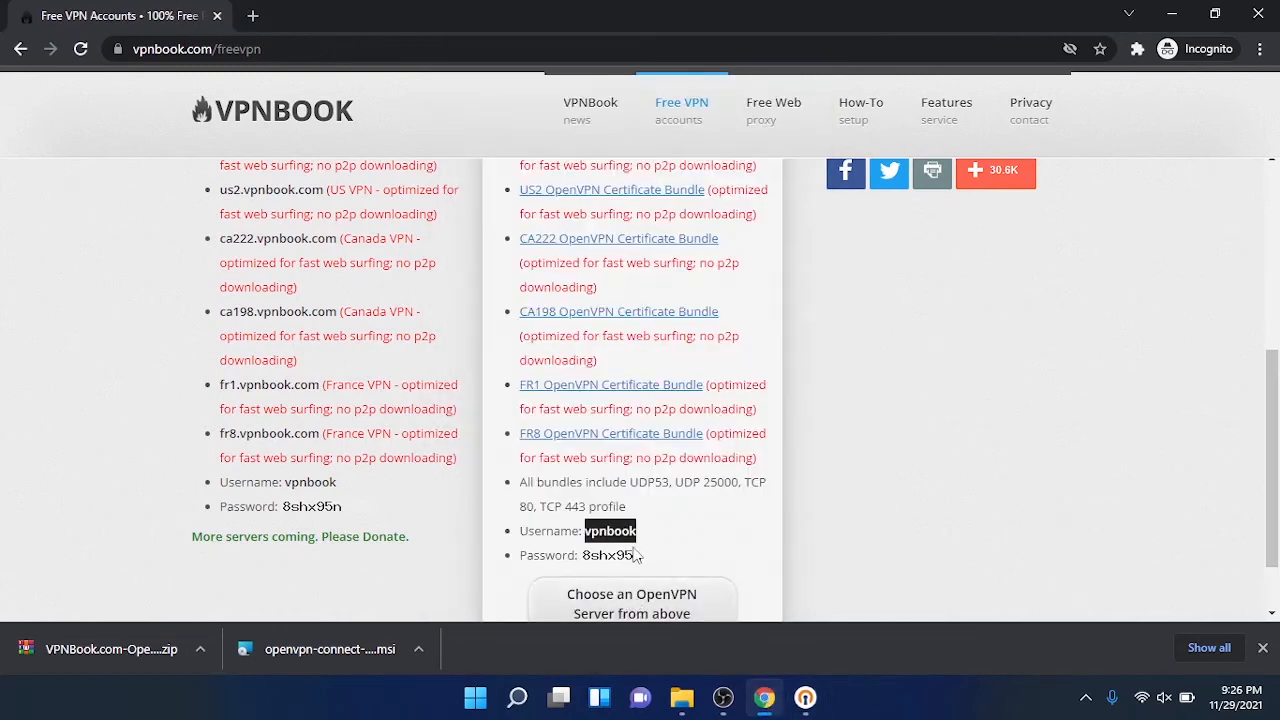
pyautogui.click(805, 697)
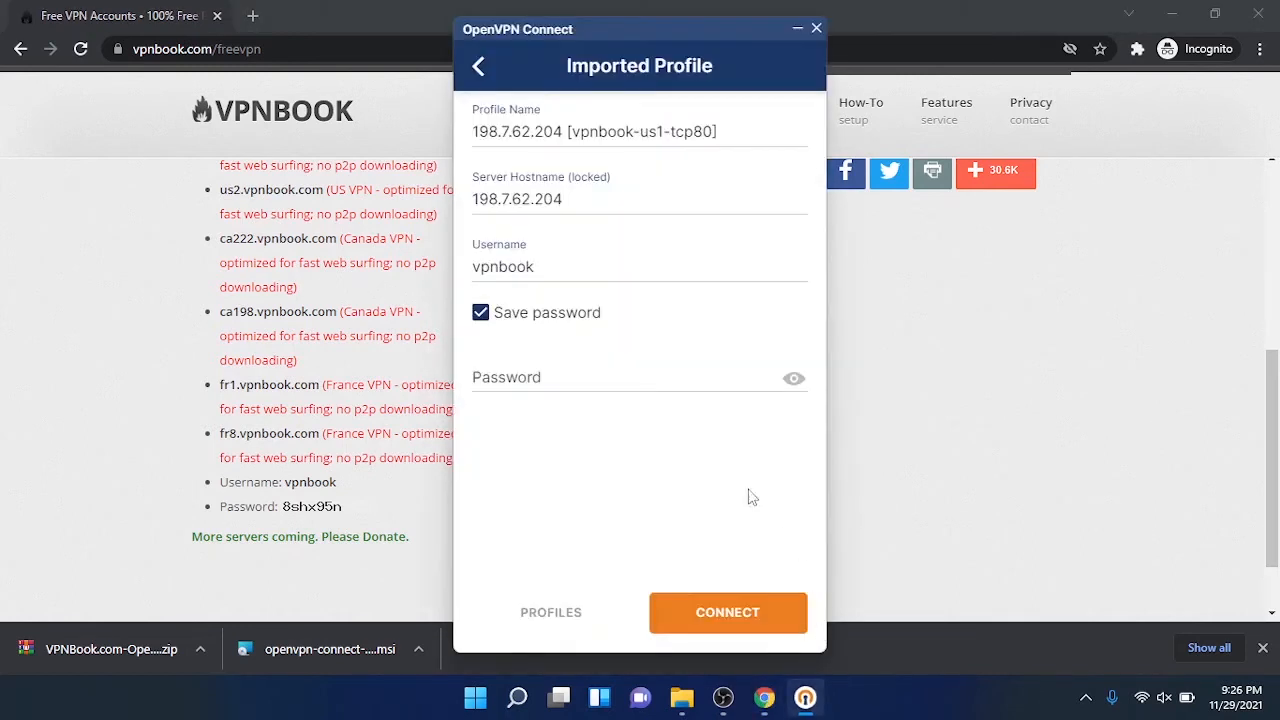
pyautogui.moveTo(652, 30); pyautogui.dragTo(922, 27)
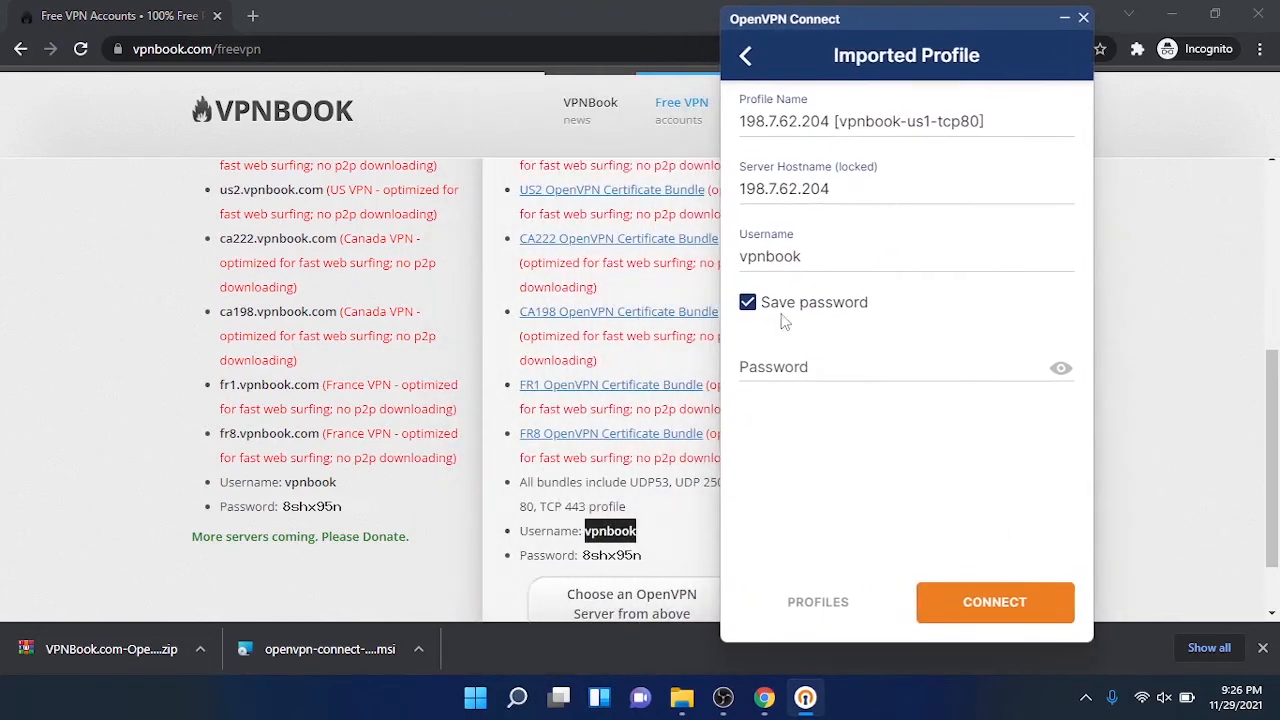
pyautogui.click(768, 360)
pyautogui.hotkey('ctrl', 'v')
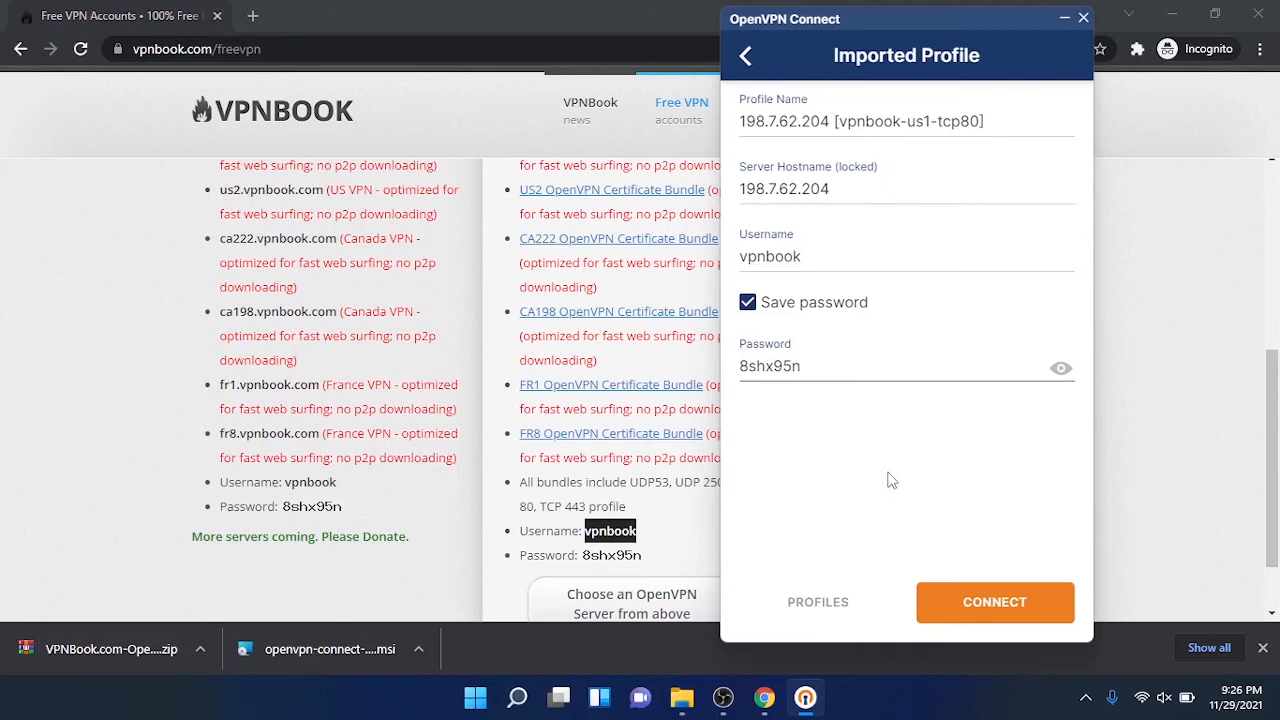
pyautogui.click(986, 608)
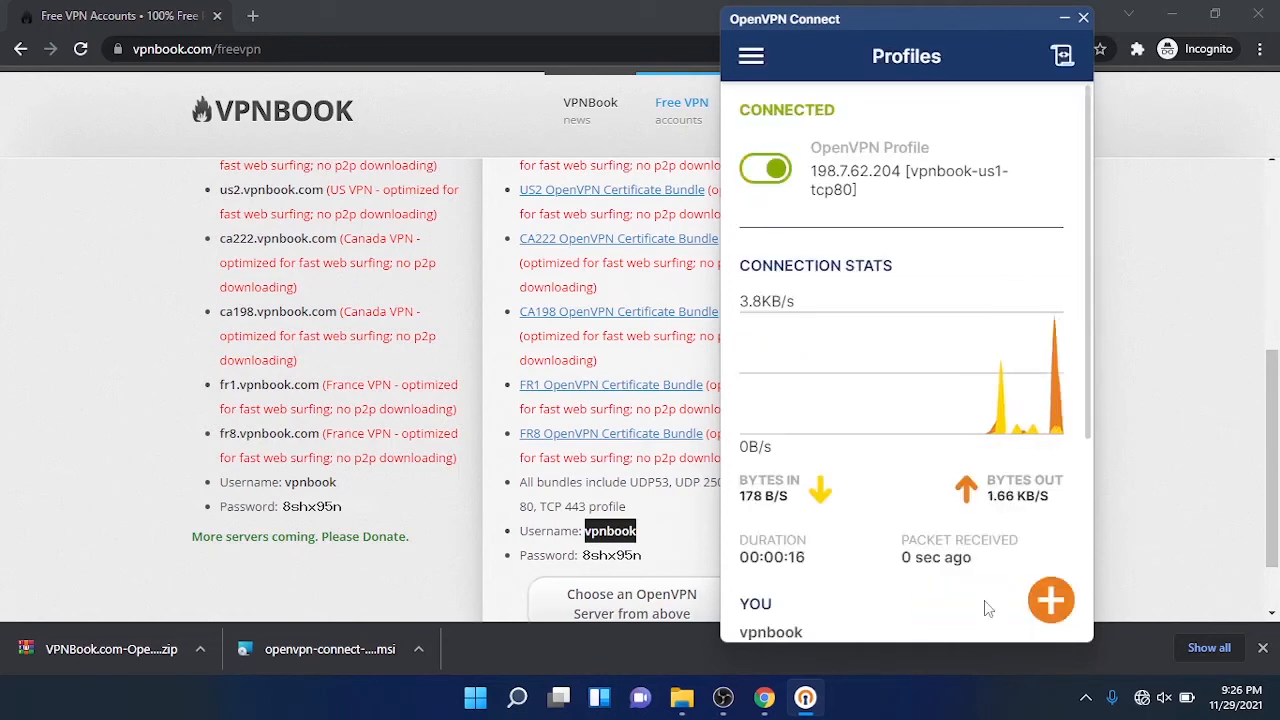
# Search for "what is my ip" in Chrome and compare the public IP address with the connected profile in OpenVPN Connect.
pyautogui.click(296, 56)
pyautogui.write('what')
pyautogui.press('Return')
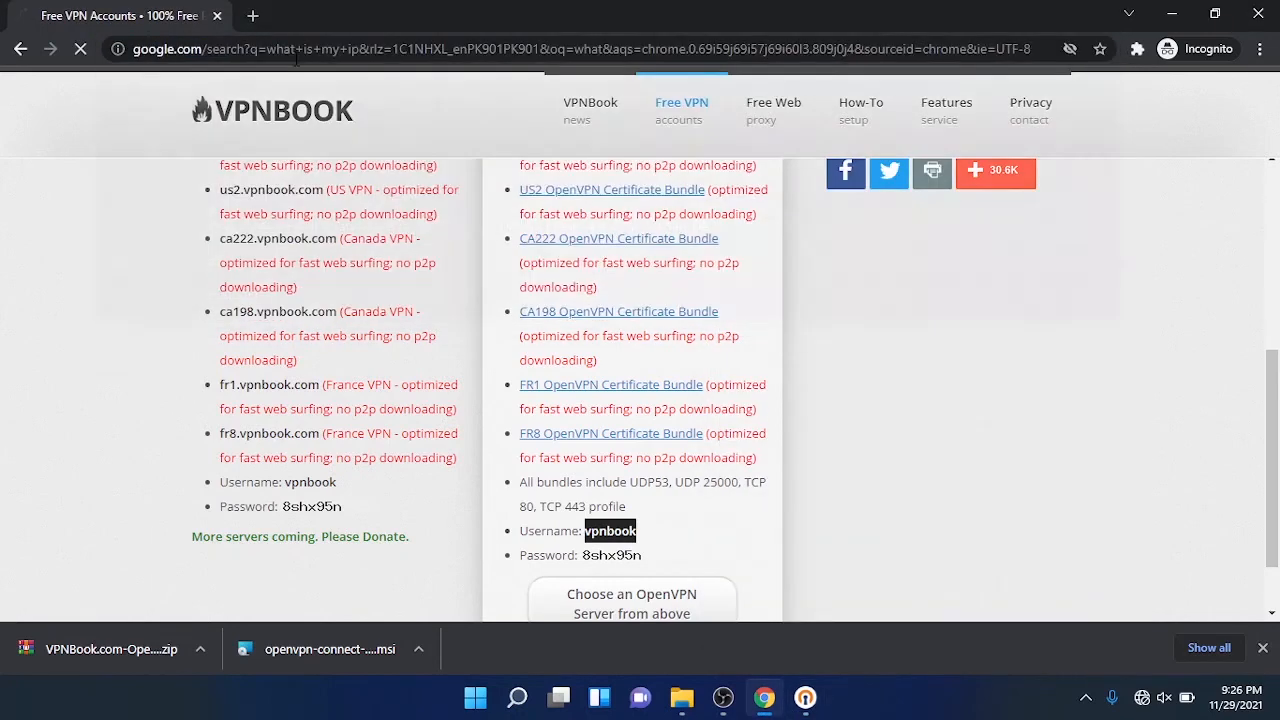
pyautogui.click(805, 697)
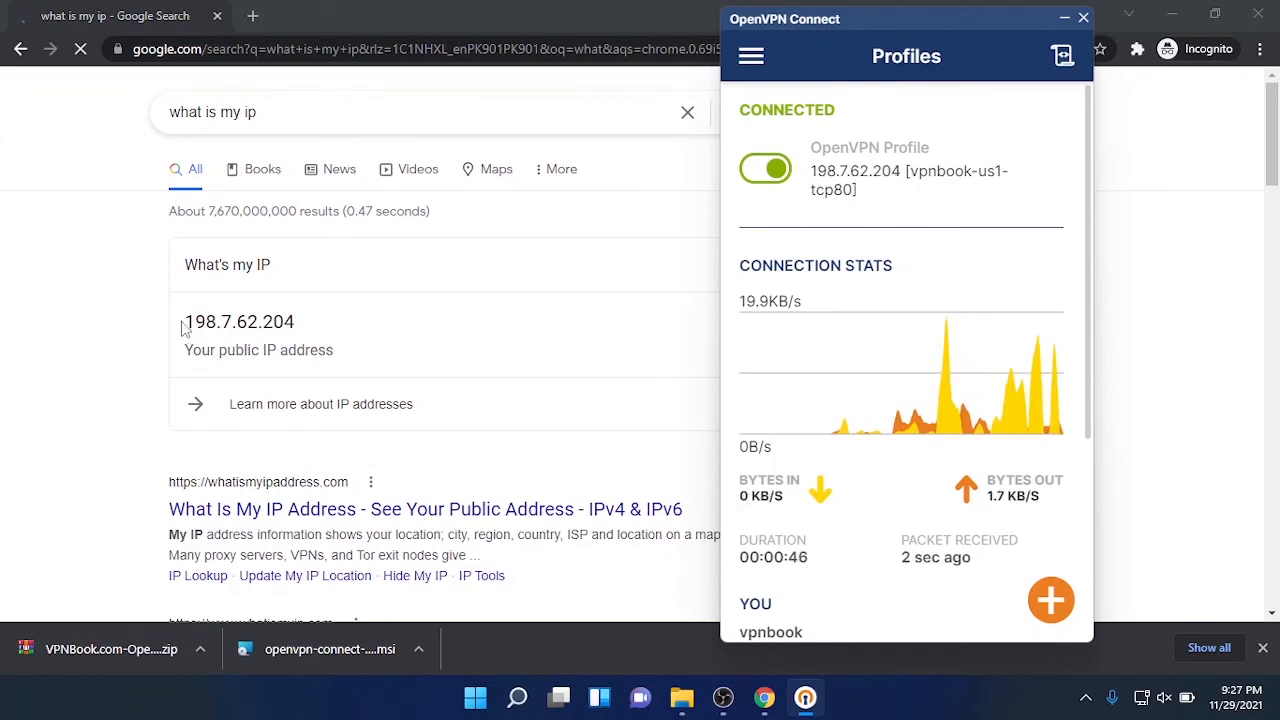
pyautogui.moveTo(181, 328); pyautogui.dragTo(314, 326)
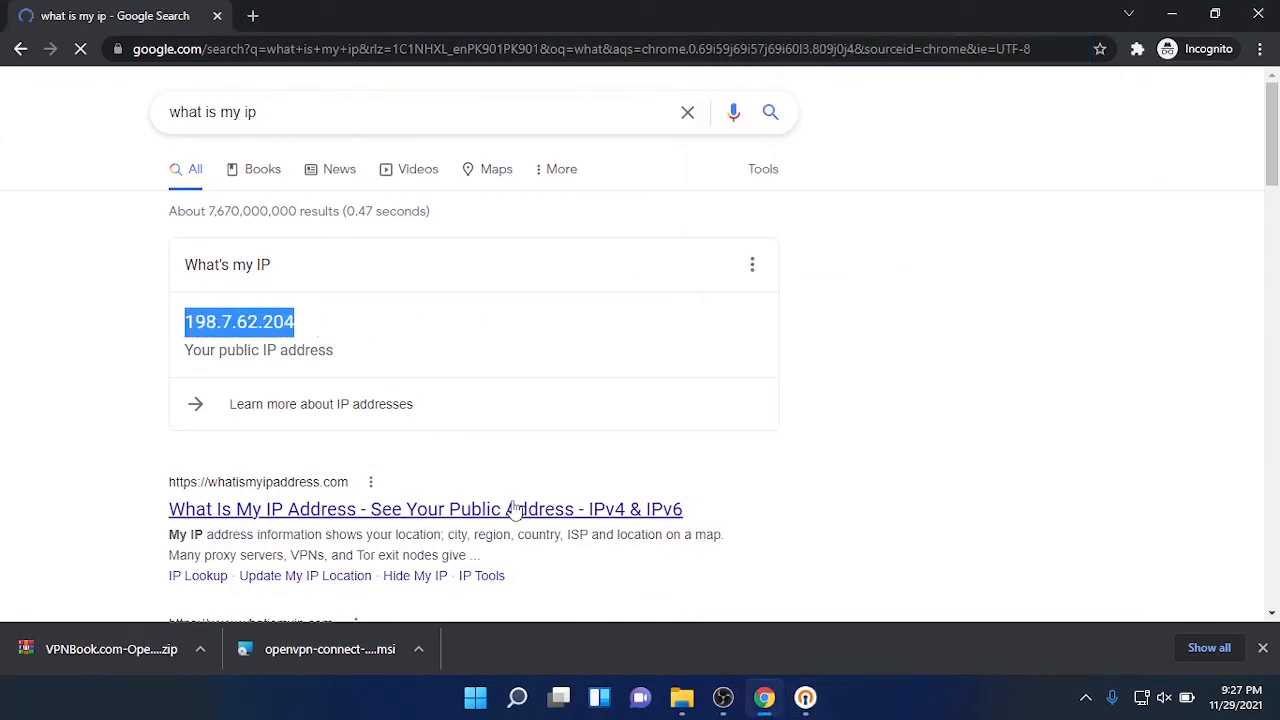
# Switch to OpenVPN Connect and disconnect the vpnbook-us1-tcp80 profile, confirming the disconnection.
pyautogui.click(805, 698)
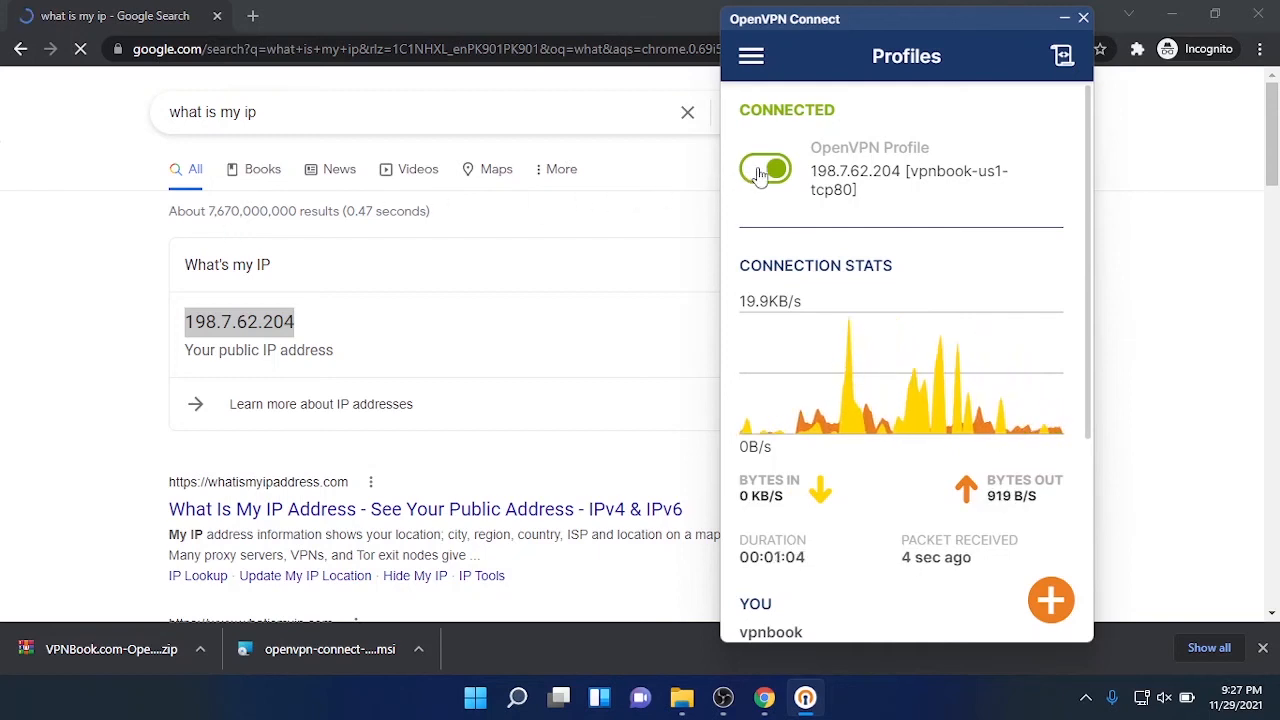
pyautogui.click(762, 172)
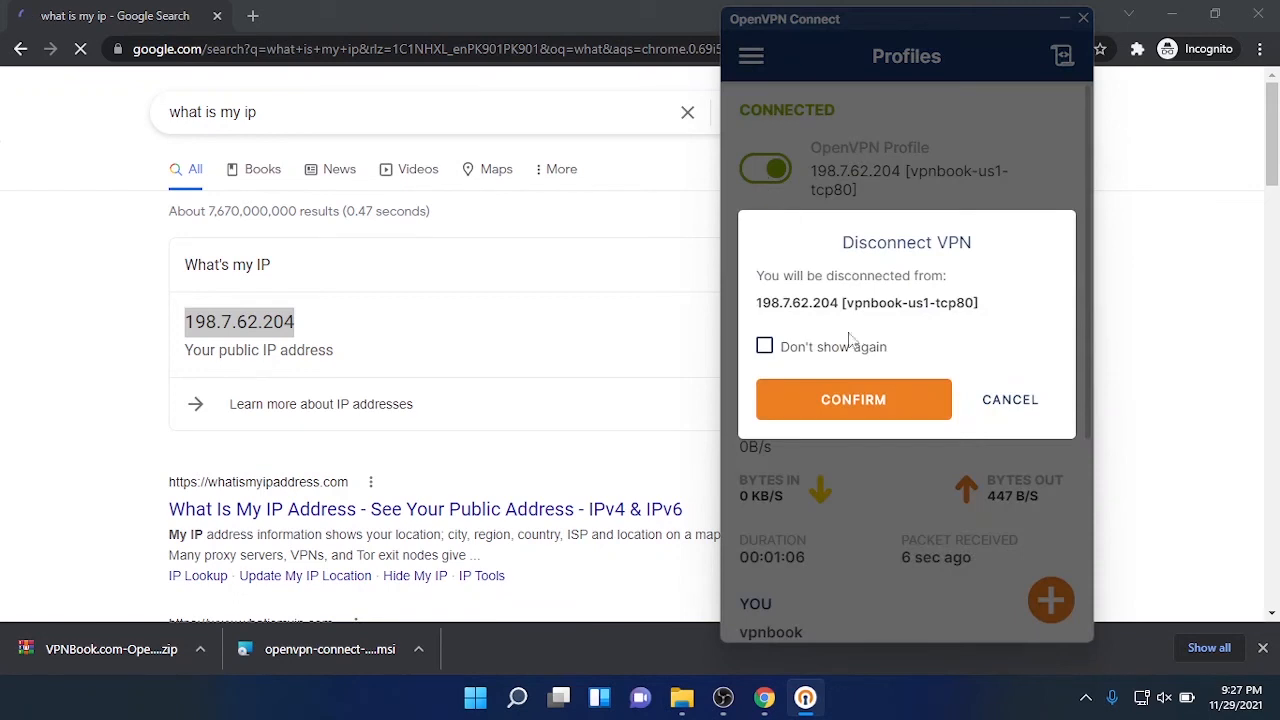
pyautogui.click(885, 408)
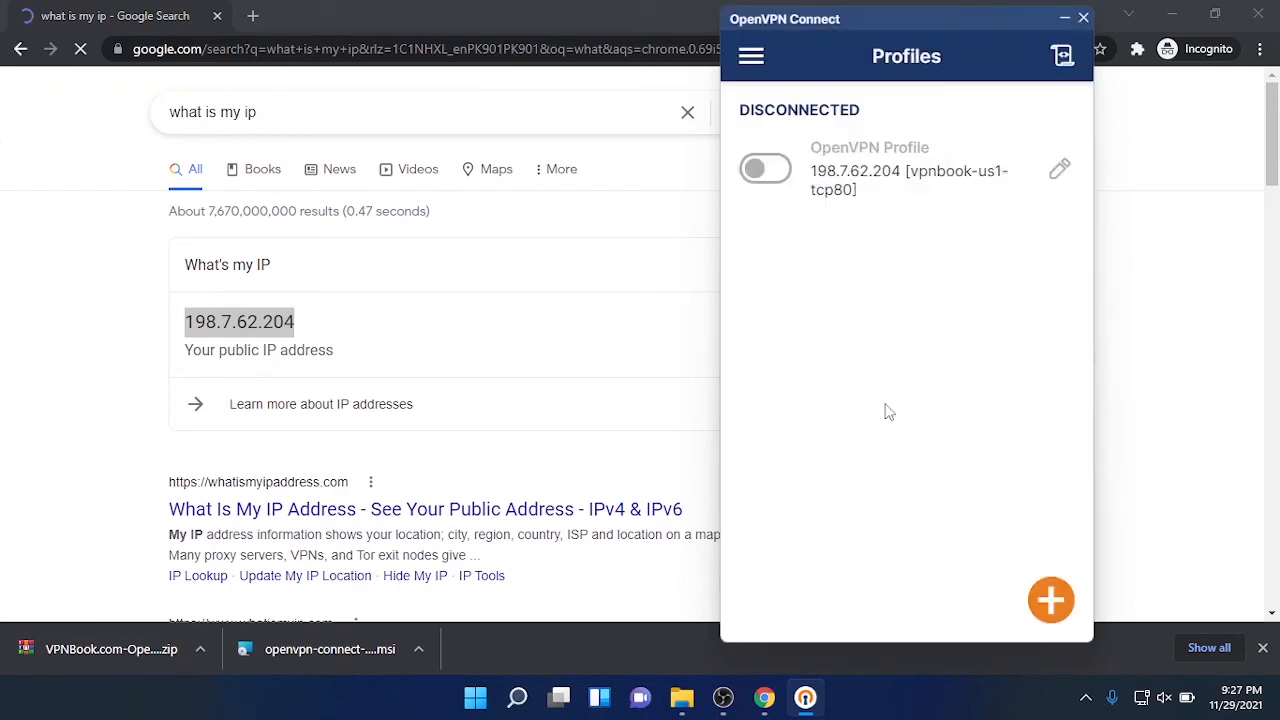
# Add another profile by importing the vpnbook-us1-tcp443.ovpn file from the Downloads folder.
pyautogui.click(1055, 609)
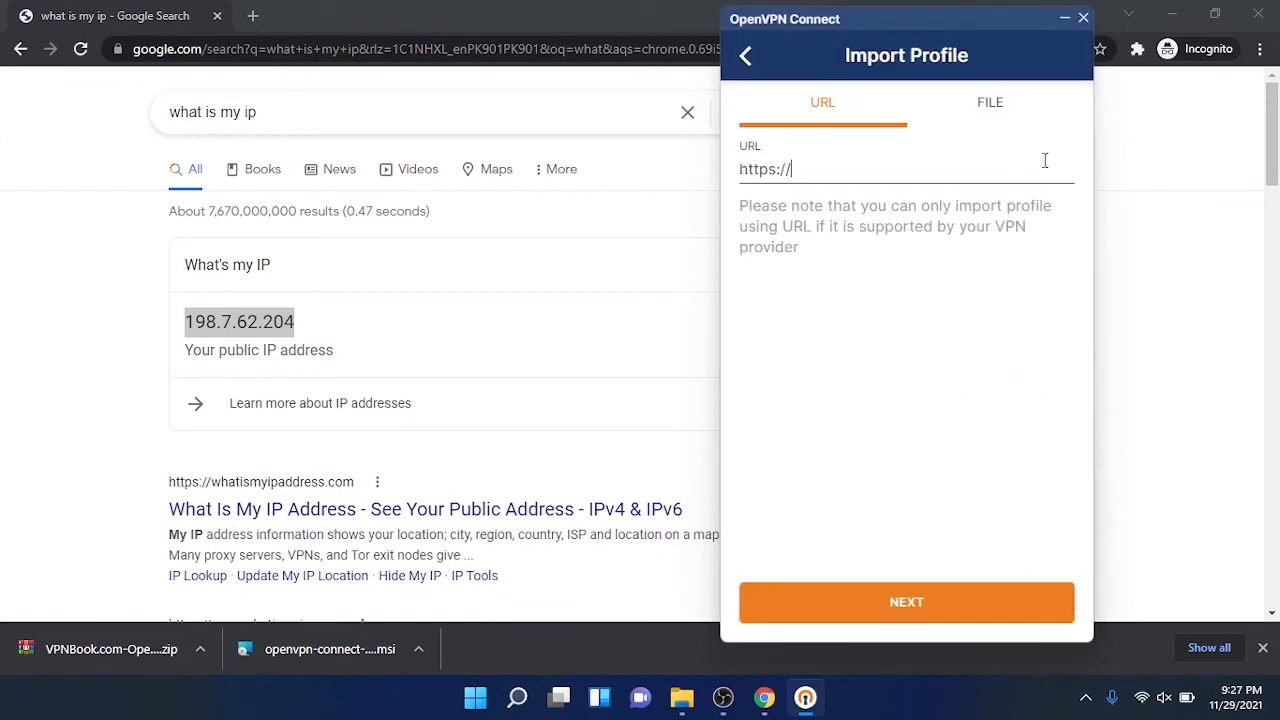
pyautogui.click(990, 103)
pyautogui.click(904, 436)
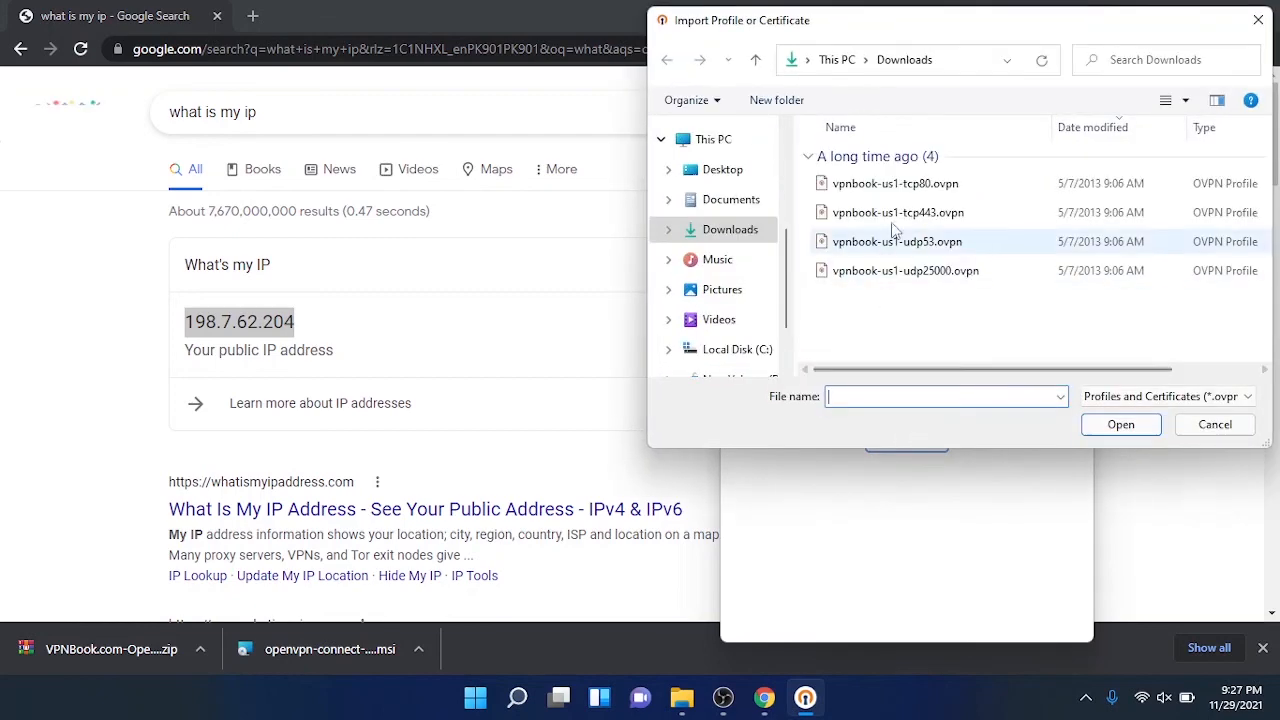
pyautogui.doubleClick(880, 240)
# Set the tcp443 profile's username to vpnbook, enable Save password, and return to the VPNBook free VPN page in Chrome for the password.
pyautogui.click(786, 256)
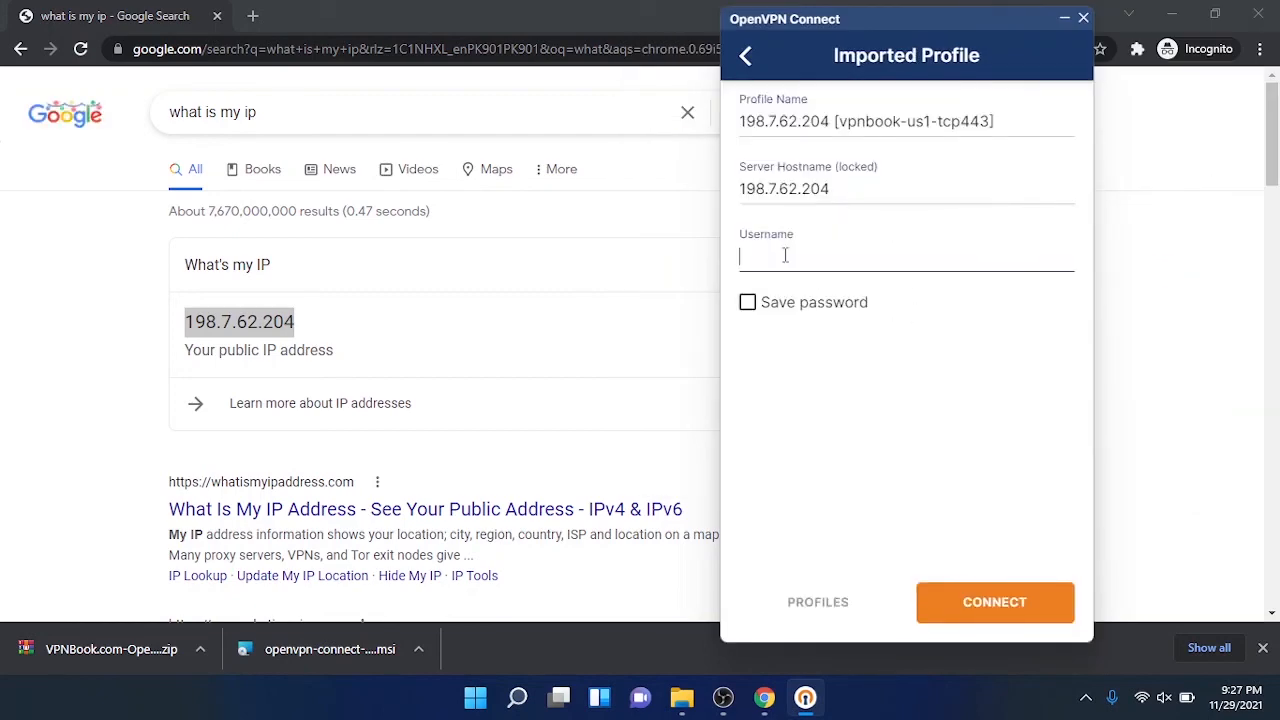
pyautogui.click(757, 308)
pyautogui.click(1058, 369)
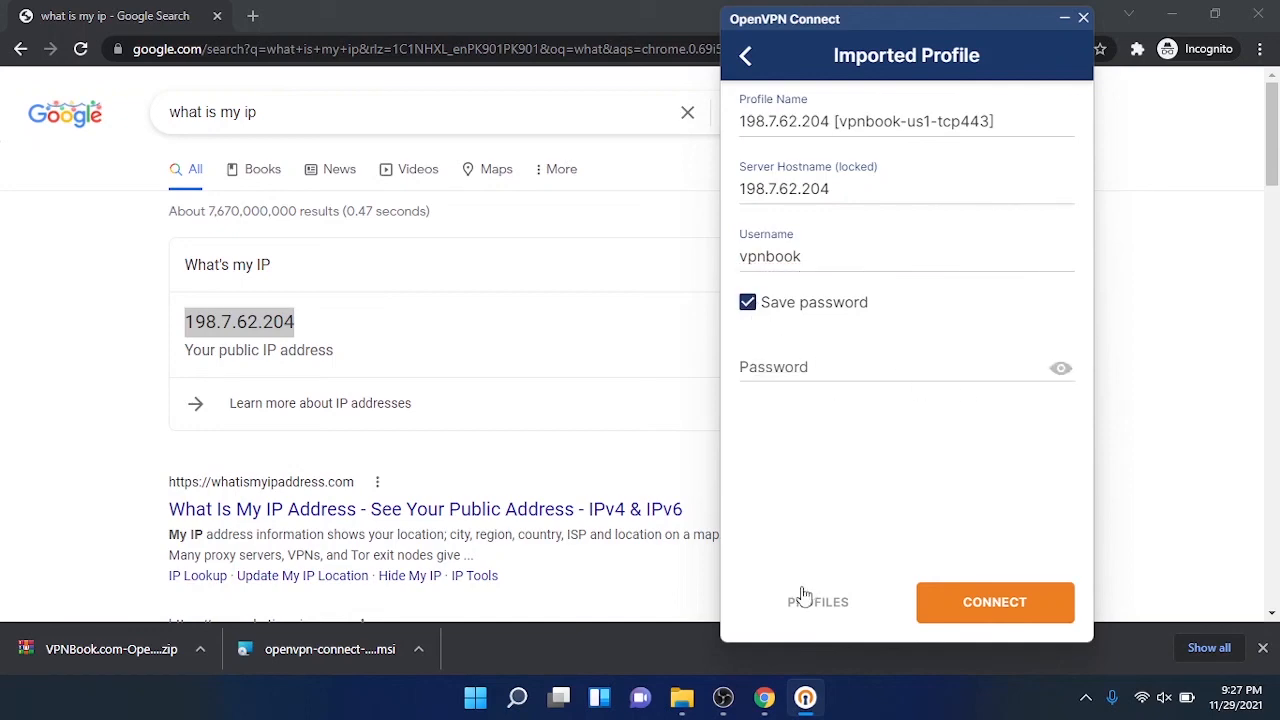
pyautogui.click(20, 48)
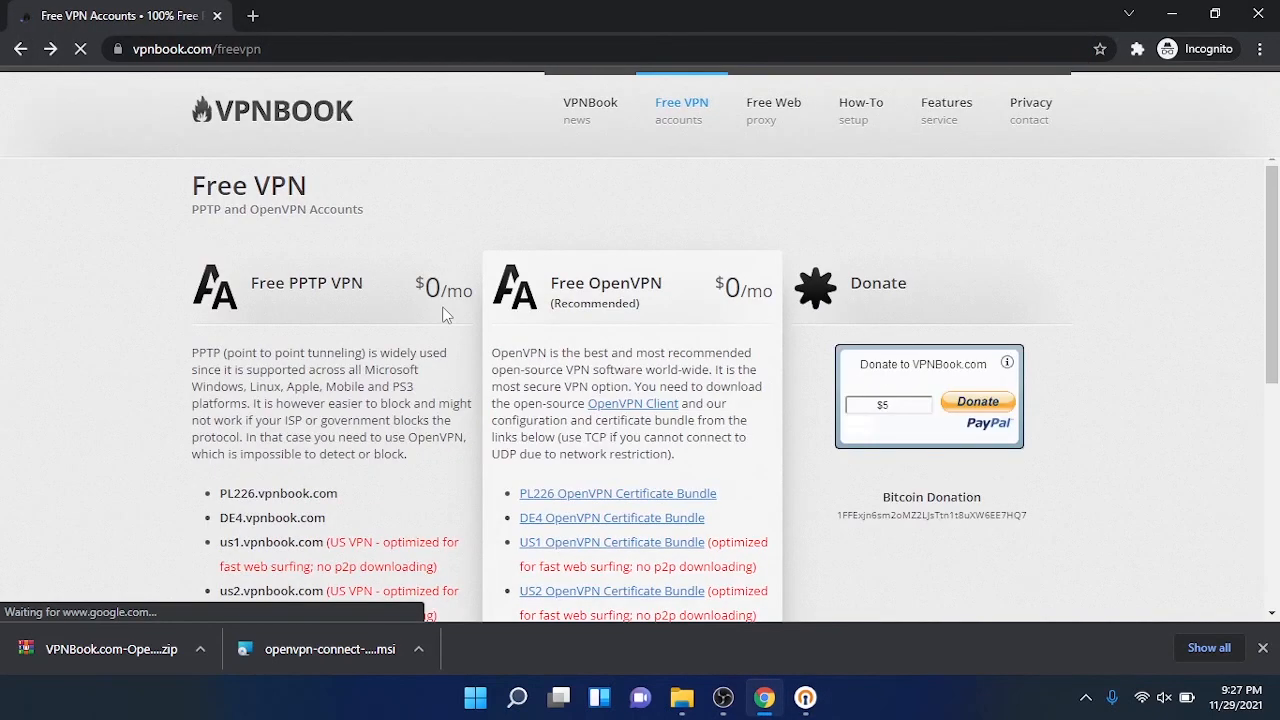